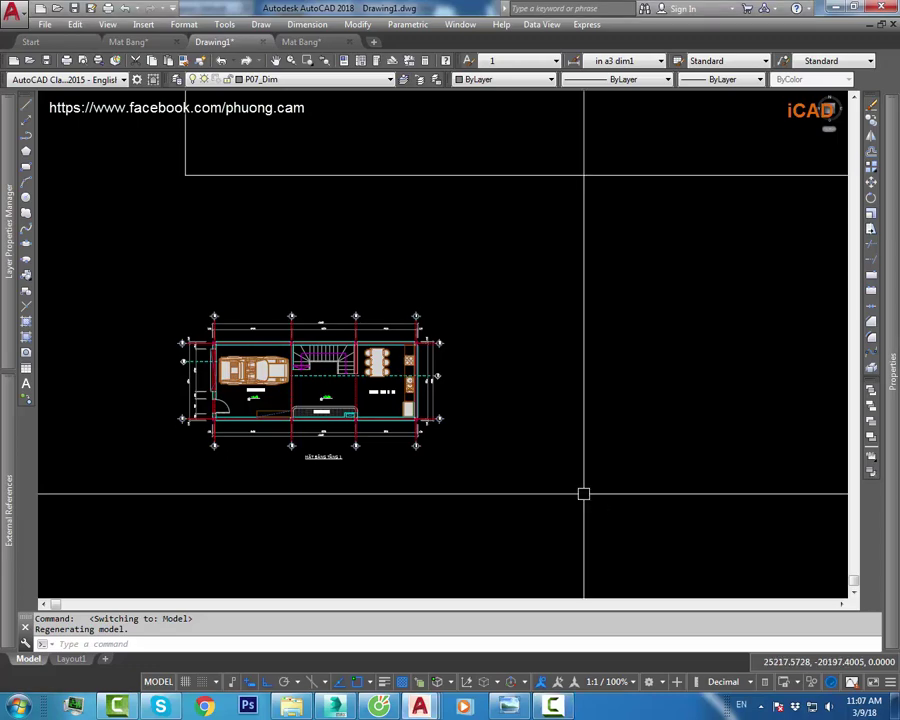
- Pan and zoom the model to centre the ground-floor plan beside the legend sheets
{"action": "scroll", "coordinate": [583, 493], "scroll_direction": "down", "scroll_amount": 5}
{"action": "mouse_move", "coordinate": [562, 398]}
{"action": "middle_mouse_down"}
{"action": "mouse_move", "coordinate": [630, 348]}
{"action": "mouse_move", "coordinate": [535, 373]}
{"action": "middle_mouse_up"}
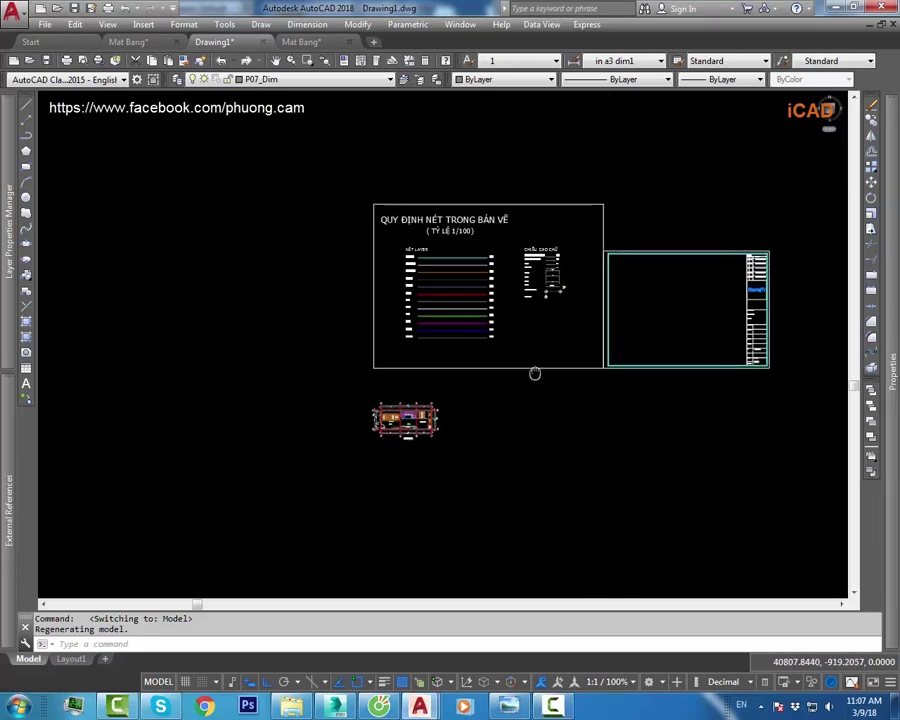
{"action": "scroll", "coordinate": [470, 440], "scroll_direction": "up", "scroll_amount": 3}
{"action": "scroll", "coordinate": [326, 340], "scroll_direction": "up", "scroll_amount": 3}
{"action": "middle_click_drag", "start_coordinate": [326, 340], "coordinate": [472, 346]}
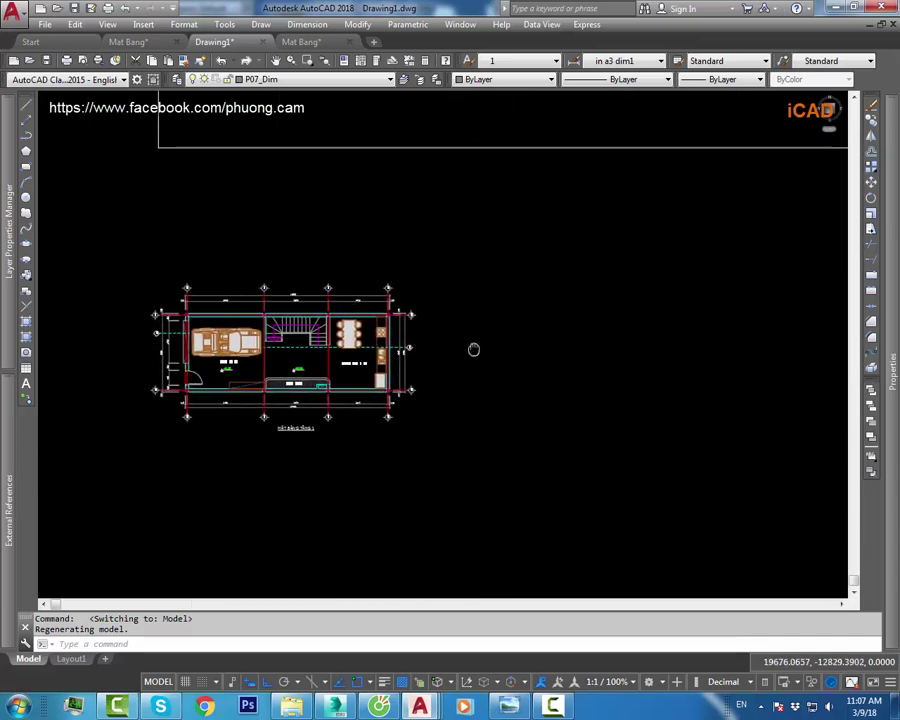
{"action": "middle_click_drag", "start_coordinate": [243, 344], "coordinate": [308, 344]}
{"action": "scroll", "coordinate": [300, 340], "scroll_direction": "up", "scroll_amount": 3}
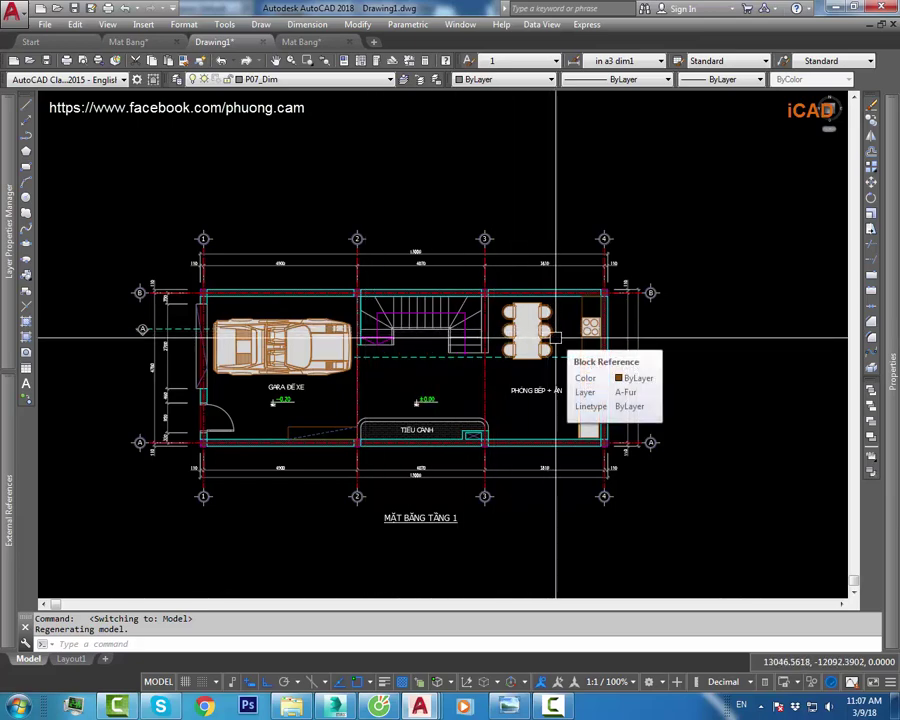
{"action": "scroll", "coordinate": [342, 306], "scroll_direction": "down", "scroll_amount": 3}
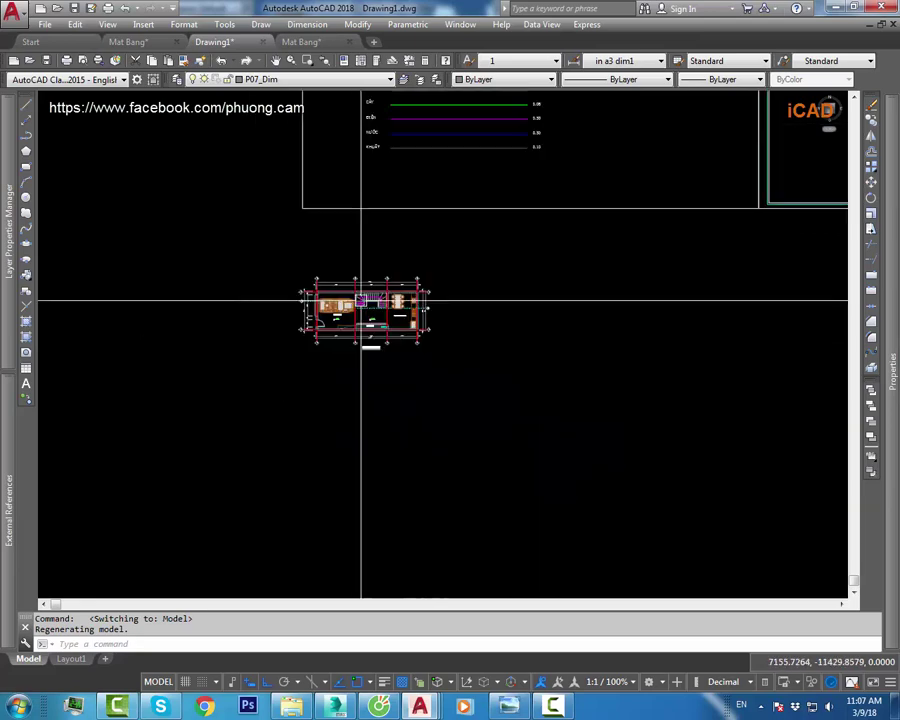
{"action": "middle_click_drag", "start_coordinate": [484, 260], "coordinate": [434, 320]}
{"action": "scroll", "coordinate": [378, 326], "scroll_direction": "down", "scroll_amount": 2}
{"action": "scroll", "coordinate": [388, 348], "scroll_direction": "down", "scroll_amount": 2}
{"action": "scroll", "coordinate": [388, 348], "scroll_direction": "up", "scroll_amount": 2}
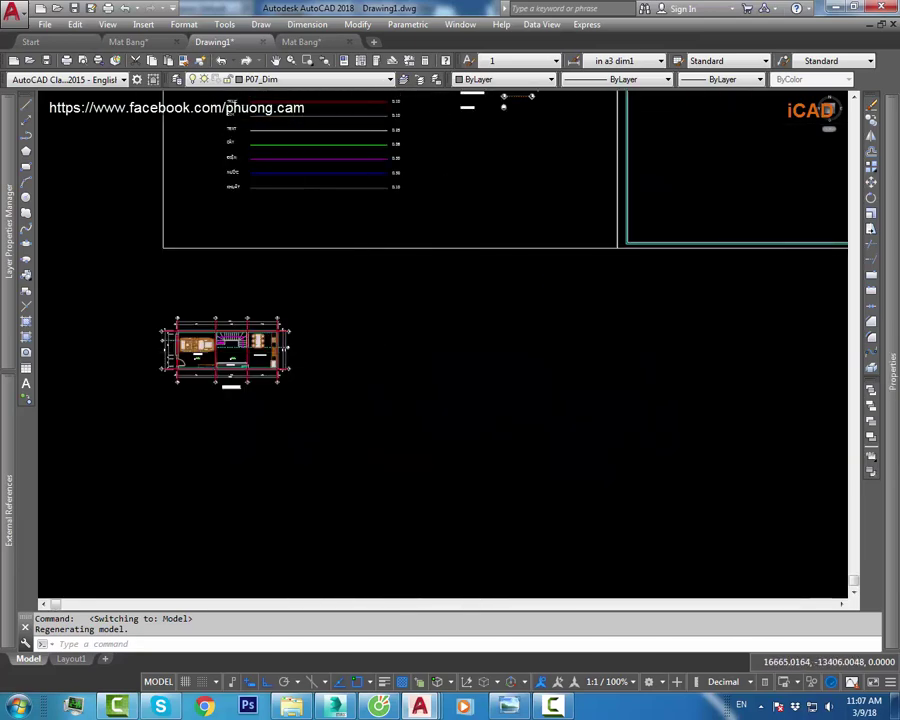
{"action": "scroll", "coordinate": [298, 344], "scroll_direction": "up", "scroll_amount": 3}
{"action": "mouse_move", "coordinate": [298, 344]}
{"action": "middle_mouse_down"}
{"action": "mouse_move", "coordinate": [598, 322]}
{"action": "mouse_move", "coordinate": [663, 299]}
{"action": "middle_mouse_up"}
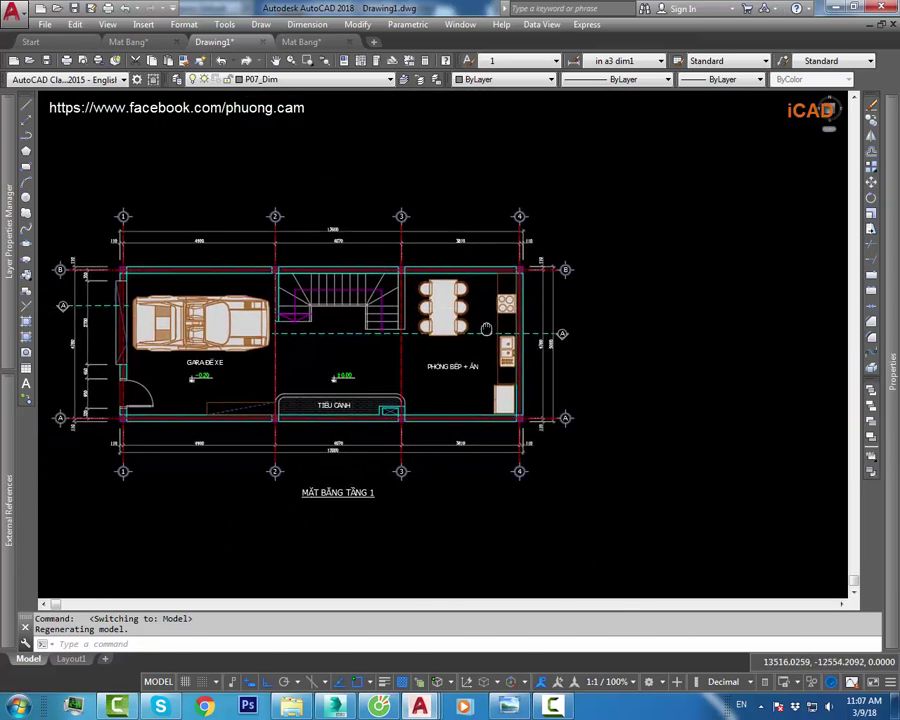
{"action": "middle_click_drag", "start_coordinate": [491, 297], "coordinate": [510, 294]}
{"action": "middle_click_drag", "start_coordinate": [366, 298], "coordinate": [390, 281]}
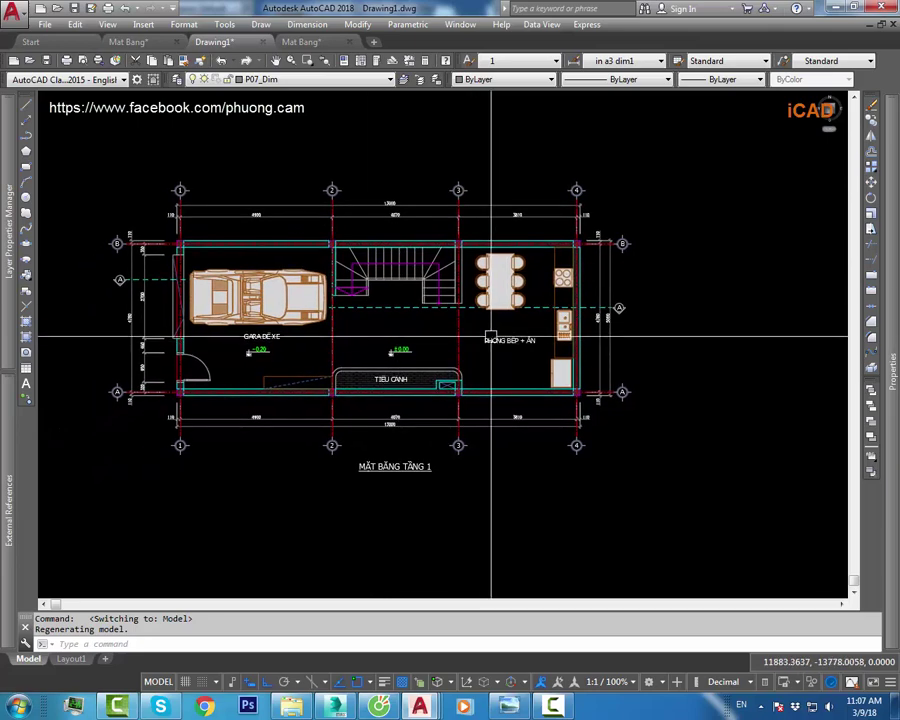
- Zoom into the stair and kitchen area, selecting and then clearing a grid axis line
{"action": "scroll", "coordinate": [453, 329], "scroll_direction": "up", "scroll_amount": 5}
{"action": "scroll", "coordinate": [483, 329], "scroll_direction": "down", "scroll_amount": 5}
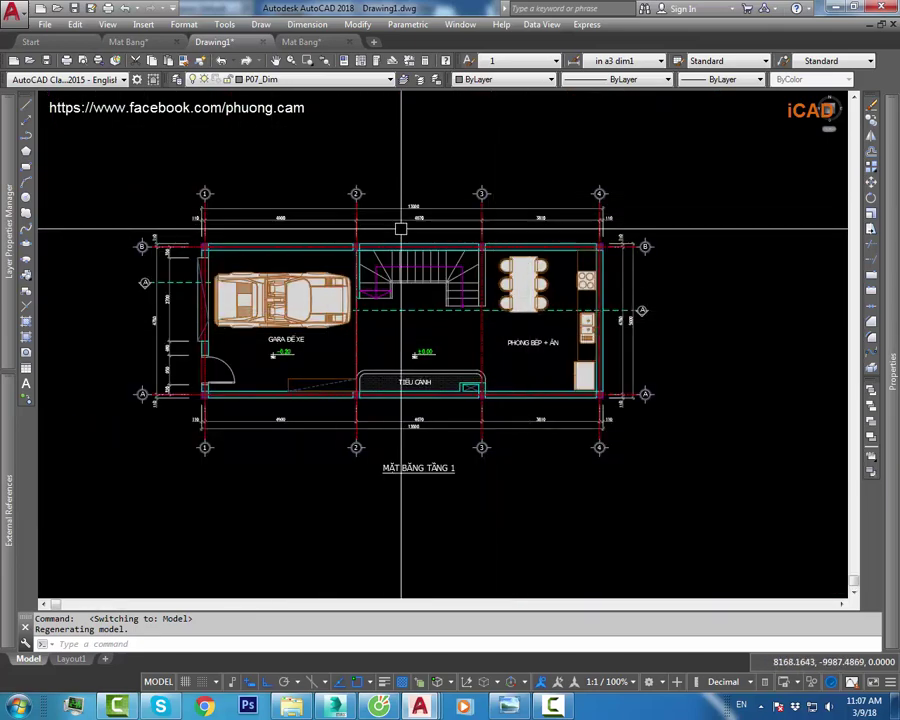
{"action": "scroll", "coordinate": [460, 315], "scroll_direction": "up", "scroll_amount": 3}
{"action": "scroll", "coordinate": [538, 297], "scroll_direction": "up", "scroll_amount": 3}
{"action": "left_click", "coordinate": [538, 297]}
{"action": "middle_click_drag", "start_coordinate": [462, 325], "coordinate": [482, 351]}
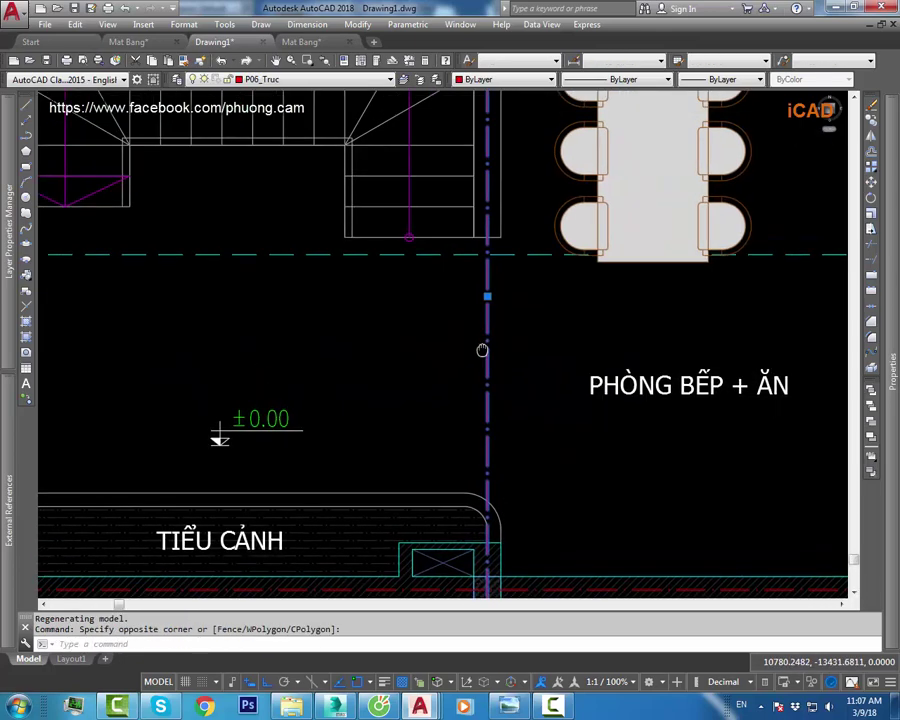
{"action": "scroll", "coordinate": [497, 299], "scroll_direction": "up", "scroll_amount": 1}
{"action": "key", "text": "Escape"}
{"action": "left_click", "coordinate": [465, 330]}
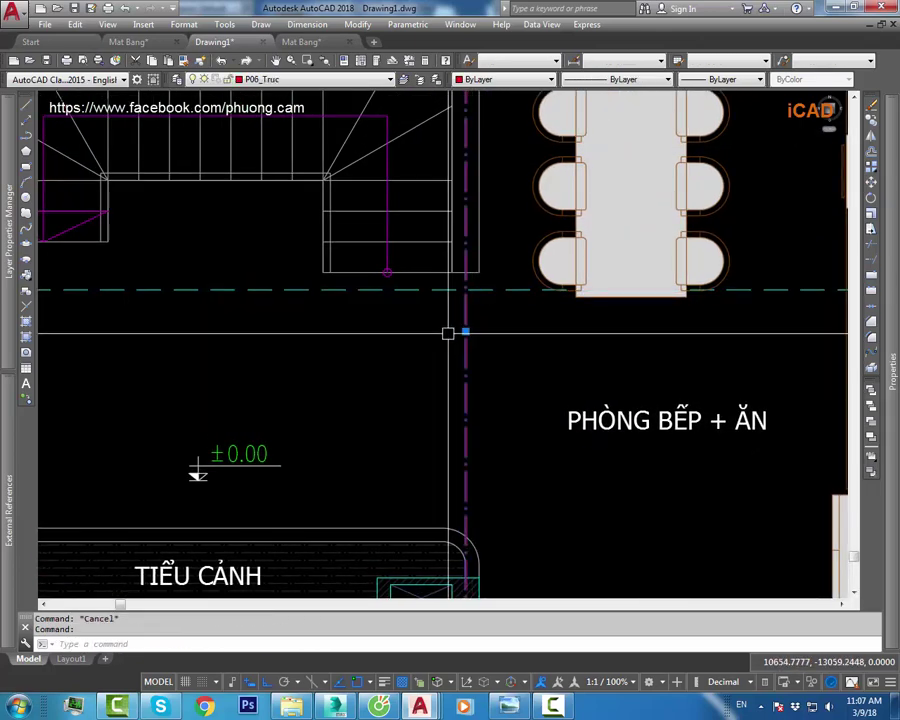
{"action": "key", "text": "Escape"}
{"action": "scroll", "coordinate": [503, 340], "scroll_direction": "down", "scroll_amount": 2}
{"action": "scroll", "coordinate": [492, 332], "scroll_direction": "down", "scroll_amount": 2}
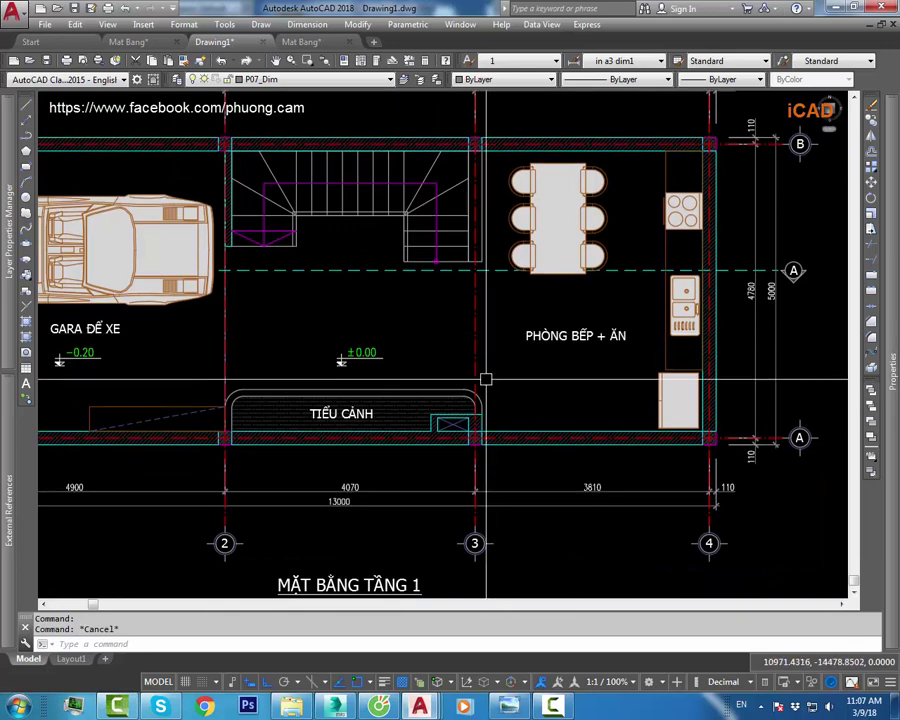
{"action": "scroll", "coordinate": [486, 378], "scroll_direction": "down", "scroll_amount": 3}
- On Layout1, draw an MV viewport by picking two opposite corners
{"action": "left_click", "coordinate": [72, 660]}
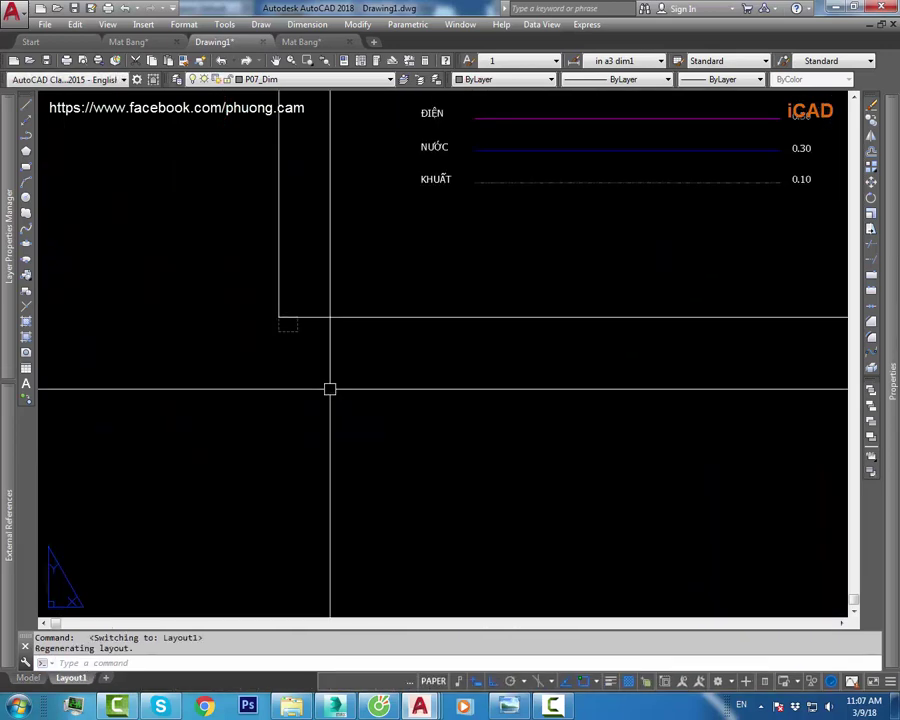
{"action": "type", "text": "Mv"}
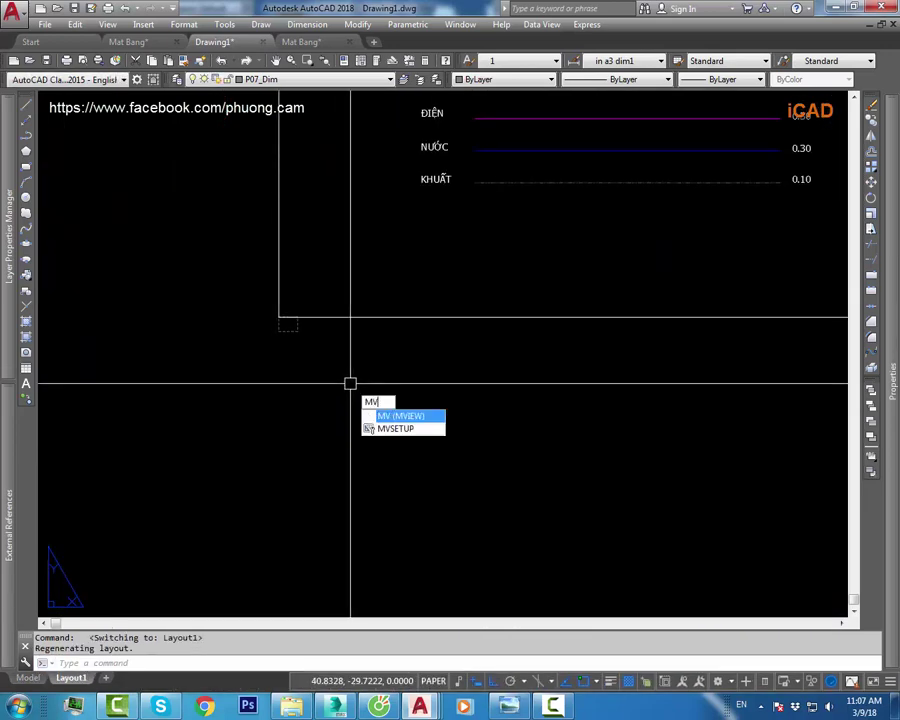
{"action": "key", "text": "Return"}
{"action": "left_click", "coordinate": [306, 366]}
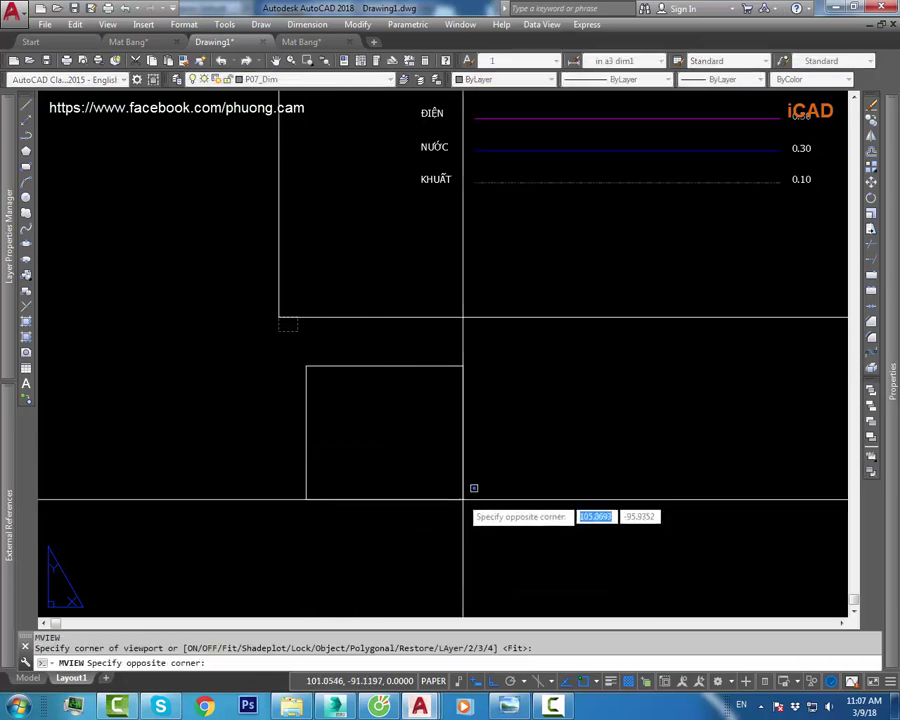
{"action": "left_click", "coordinate": [554, 536]}
- Pan and zoom the layout to inspect the new viewport beside the legend and title-block sheets
{"action": "scroll", "coordinate": [400, 474], "scroll_direction": "up", "scroll_amount": 2}
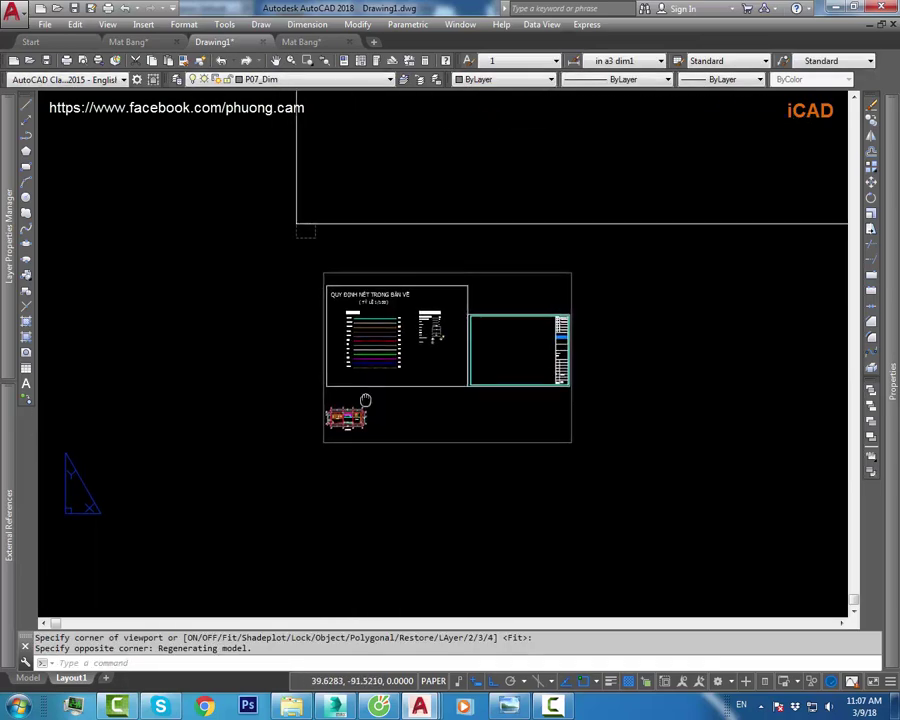
{"action": "scroll", "coordinate": [362, 396], "scroll_direction": "up", "scroll_amount": 2}
{"action": "scroll", "coordinate": [344, 392], "scroll_direction": "up", "scroll_amount": 2}
{"action": "scroll", "coordinate": [375, 393], "scroll_direction": "down", "scroll_amount": 5}
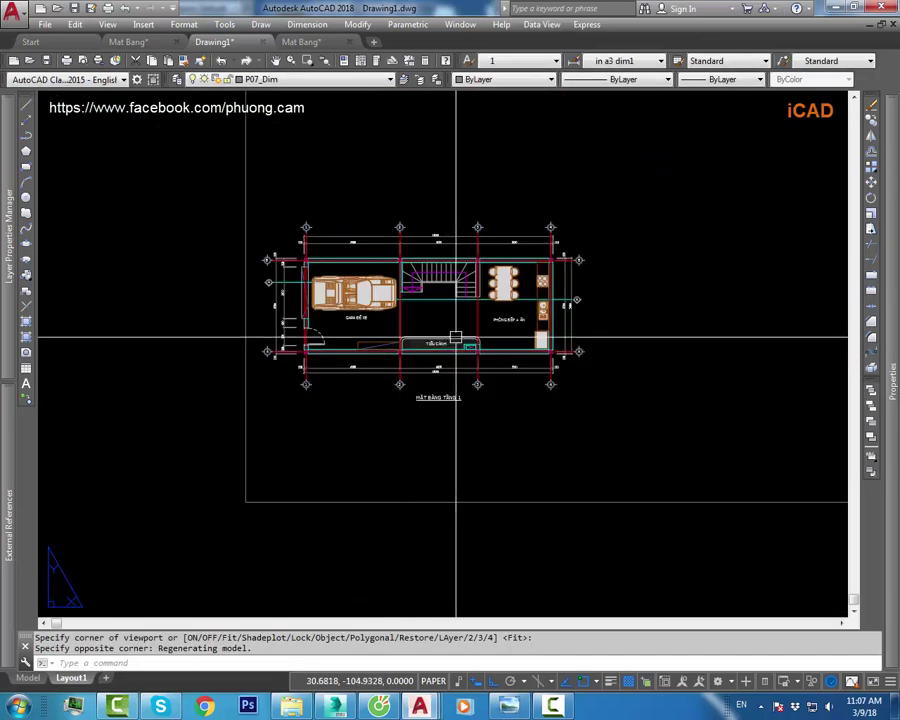
{"action": "scroll", "coordinate": [452, 334], "scroll_direction": "down", "scroll_amount": 4}
{"action": "middle_click_drag", "start_coordinate": [540, 313], "coordinate": [489, 363]}
{"action": "scroll", "coordinate": [430, 350], "scroll_direction": "up", "scroll_amount": 8}
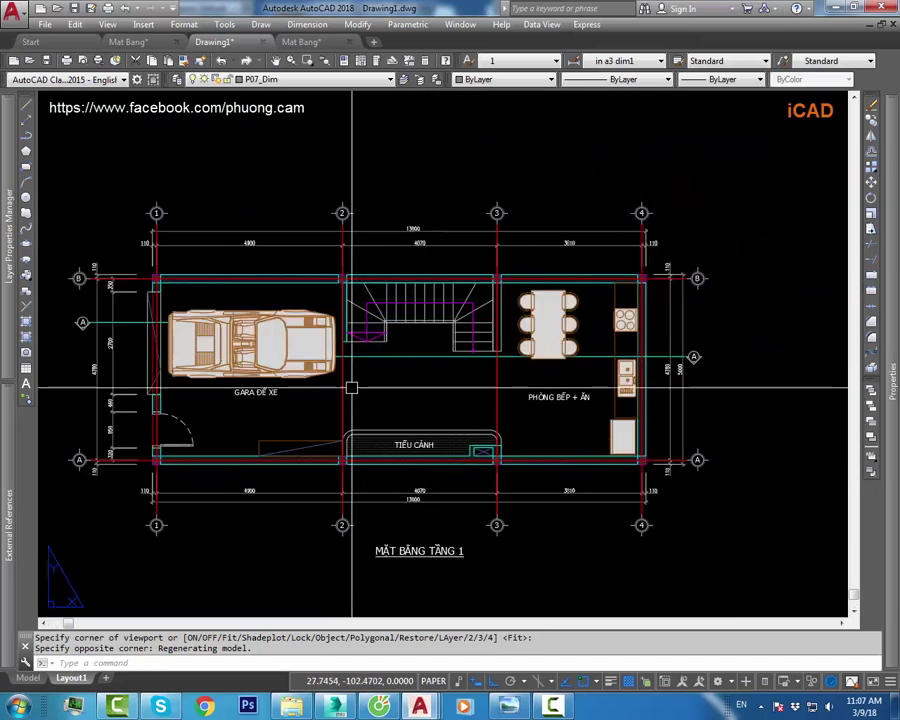
{"action": "left_click", "coordinate": [375, 377]}
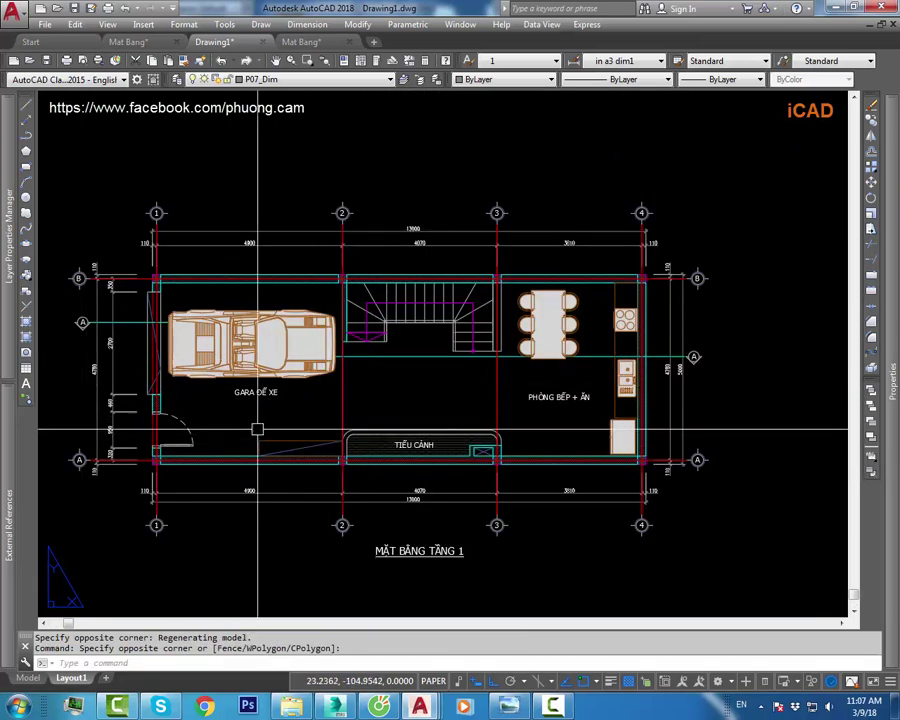
{"action": "middle_click_drag", "start_coordinate": [588, 407], "coordinate": [414, 354]}
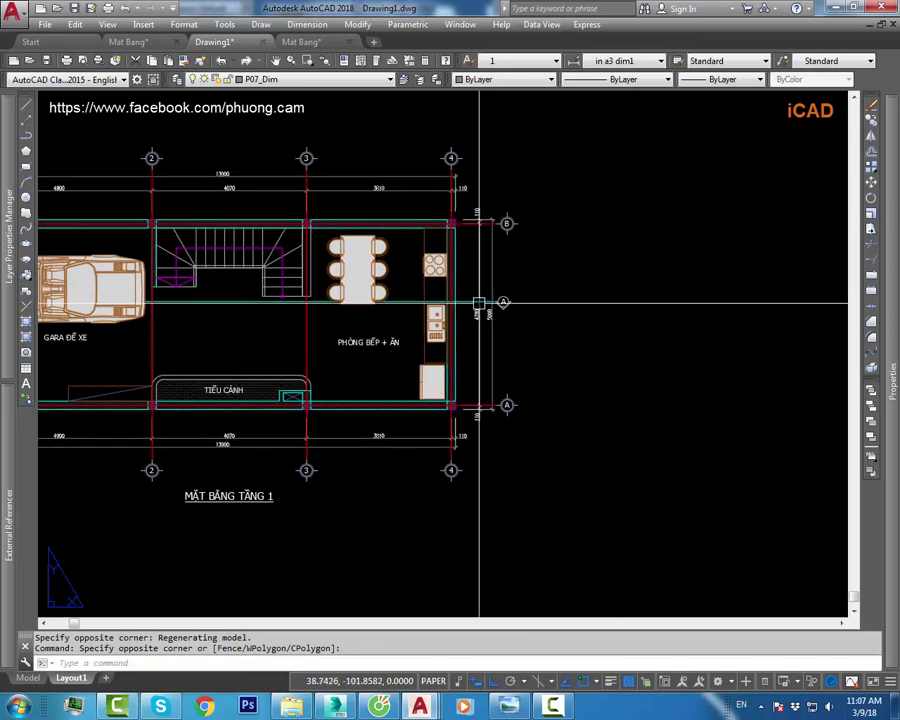
{"action": "scroll", "coordinate": [476, 300], "scroll_direction": "up", "scroll_amount": 3}
{"action": "scroll", "coordinate": [566, 316], "scroll_direction": "down", "scroll_amount": 3}
{"action": "scroll", "coordinate": [475, 323], "scroll_direction": "down", "scroll_amount": 3}
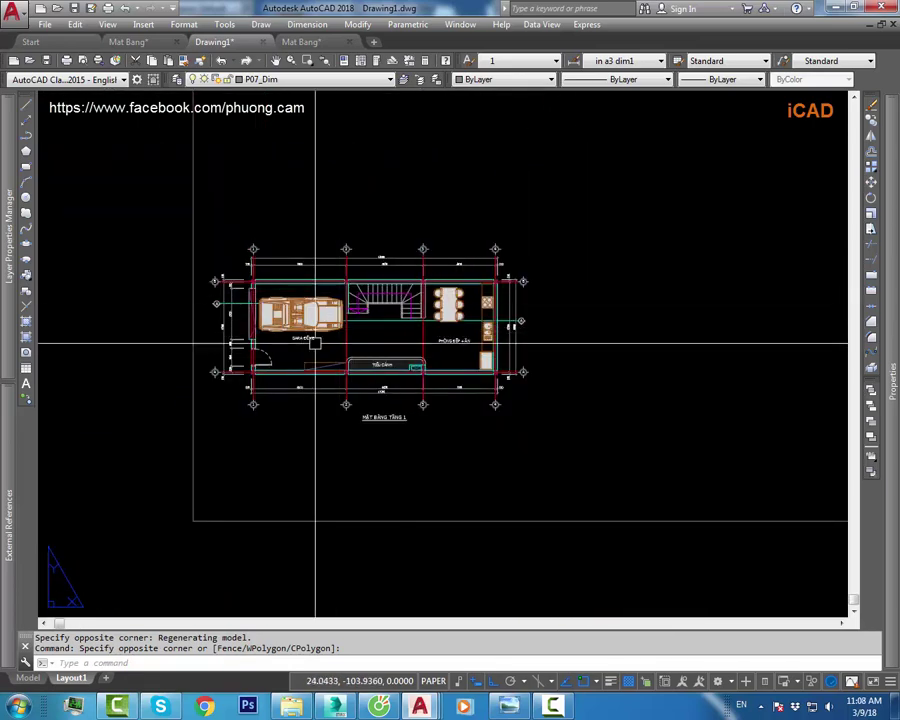
{"action": "scroll", "coordinate": [377, 344], "scroll_direction": "down", "scroll_amount": 5}
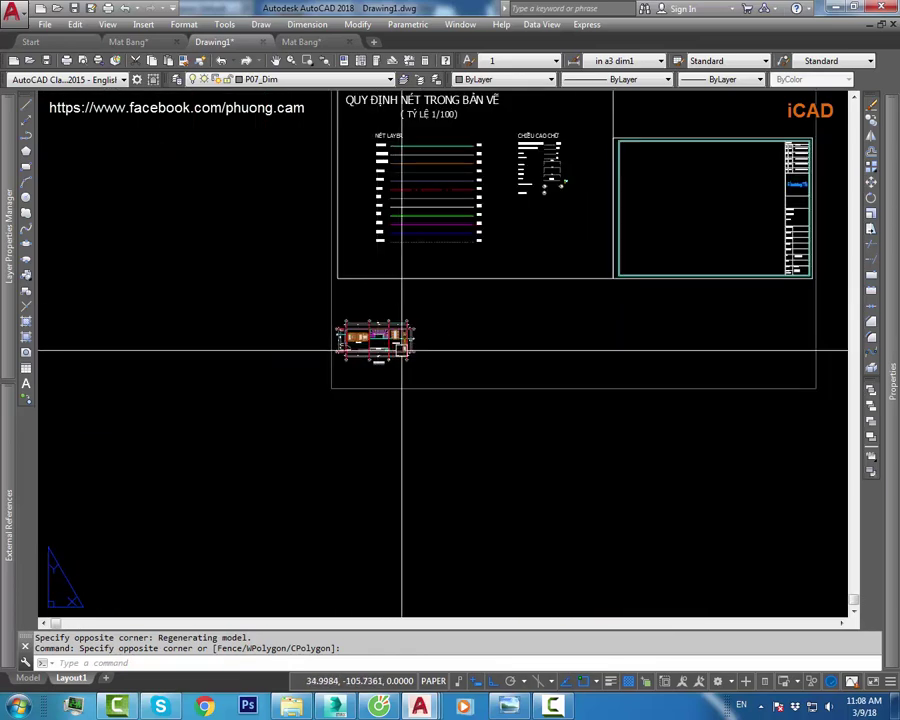
{"action": "middle_click_drag", "start_coordinate": [400, 344], "coordinate": [345, 439]}
{"action": "scroll", "coordinate": [310, 420], "scroll_direction": "up", "scroll_amount": 8}
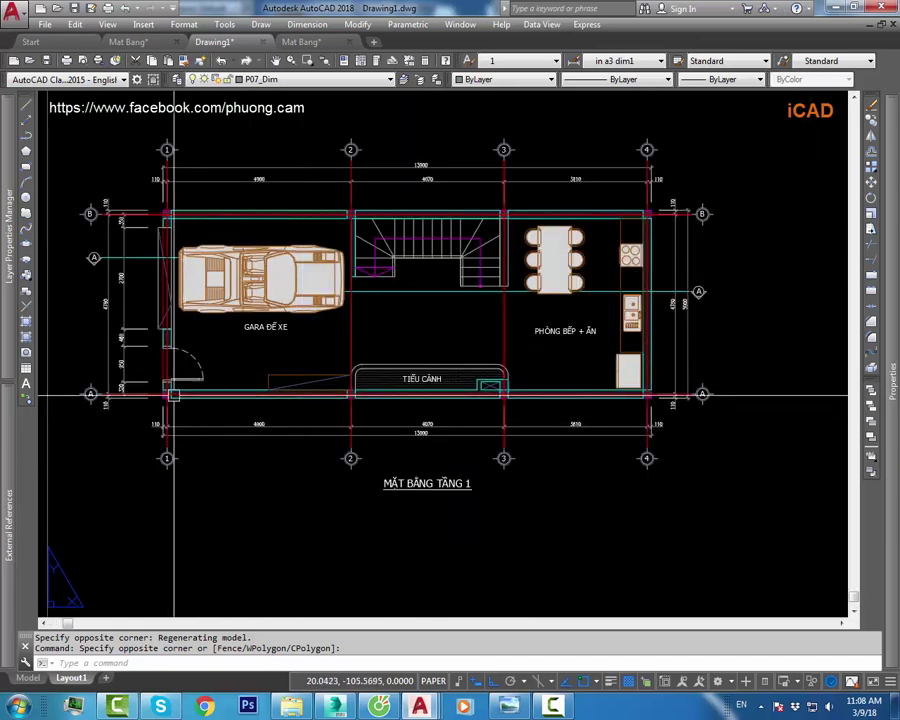
{"action": "scroll", "coordinate": [353, 296], "scroll_direction": "down", "scroll_amount": 3}
{"action": "scroll", "coordinate": [353, 296], "scroll_direction": "down", "scroll_amount": 4}
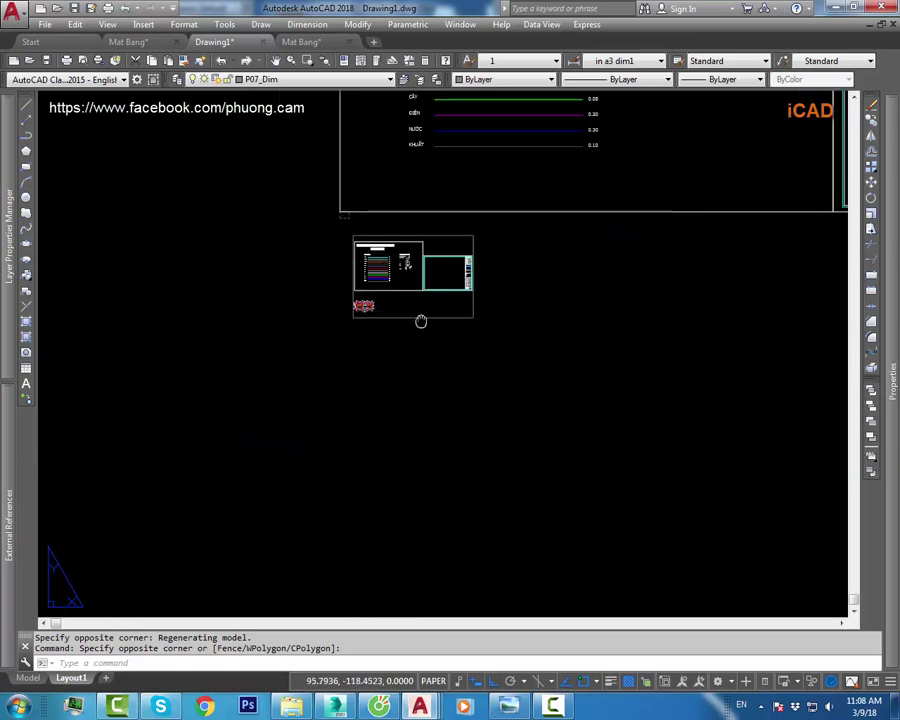
- Erase the large viewport frame from Layout1
{"action": "left_click", "coordinate": [386, 332]}
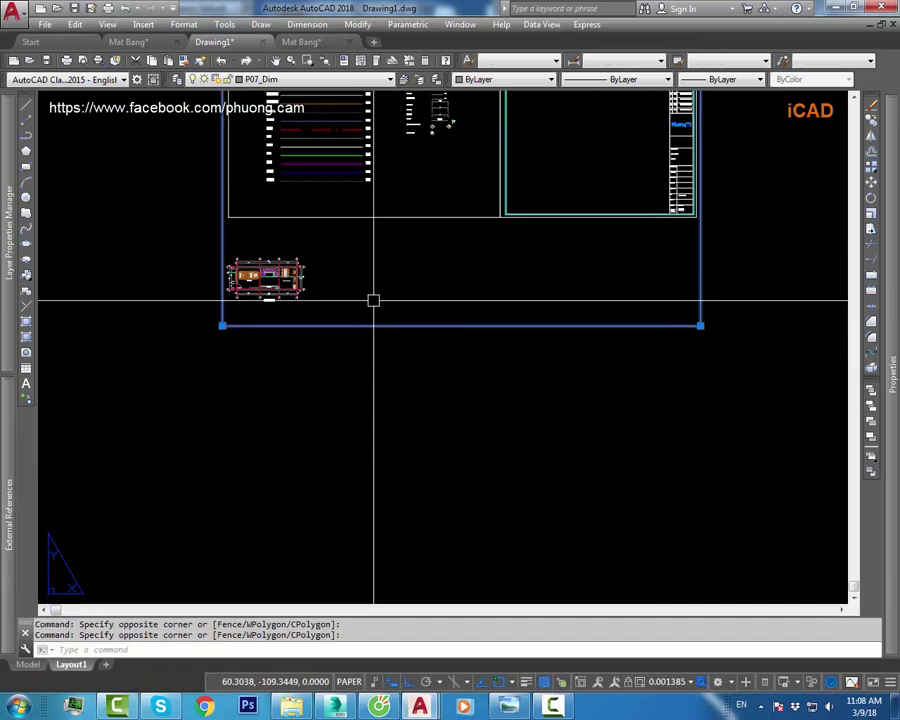
{"action": "type", "text": "e"}
{"action": "key", "text": "Return"}
{"action": "mouse_move", "coordinate": [414, 348]}
{"action": "middle_mouse_down"}
{"action": "mouse_move", "coordinate": [426, 353]}
{"action": "mouse_move", "coordinate": [406, 385]}
{"action": "middle_mouse_up"}
{"action": "type", "text": "LT"}
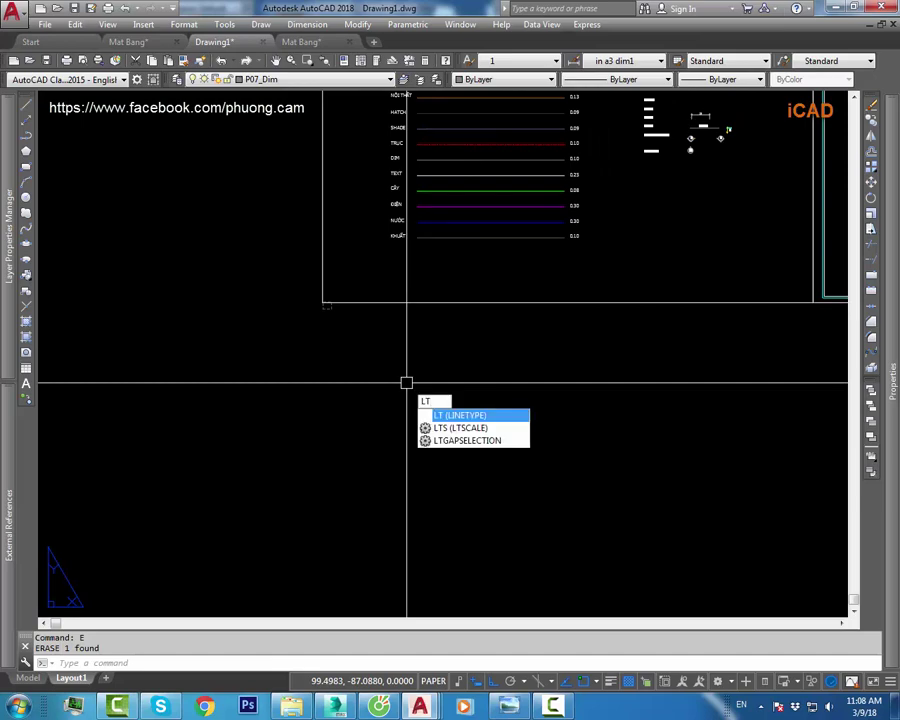
- Uncheck 'Use paper space units for scaling' in the Linetype Manager and confirm
{"action": "key", "text": "Return"}
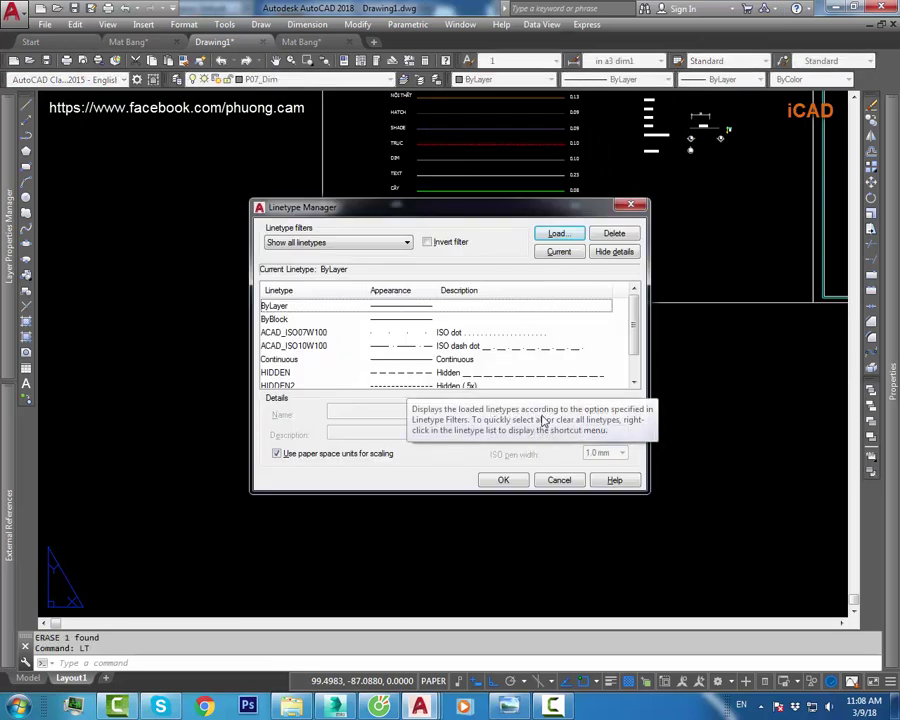
{"action": "left_click", "coordinate": [614, 251]}
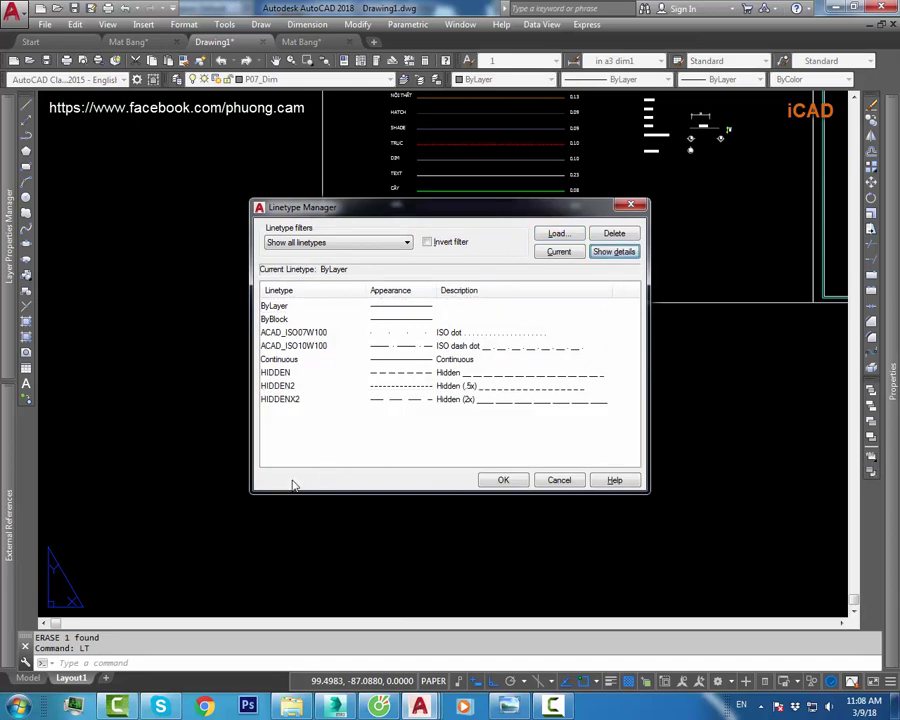
{"action": "left_click", "coordinate": [614, 254]}
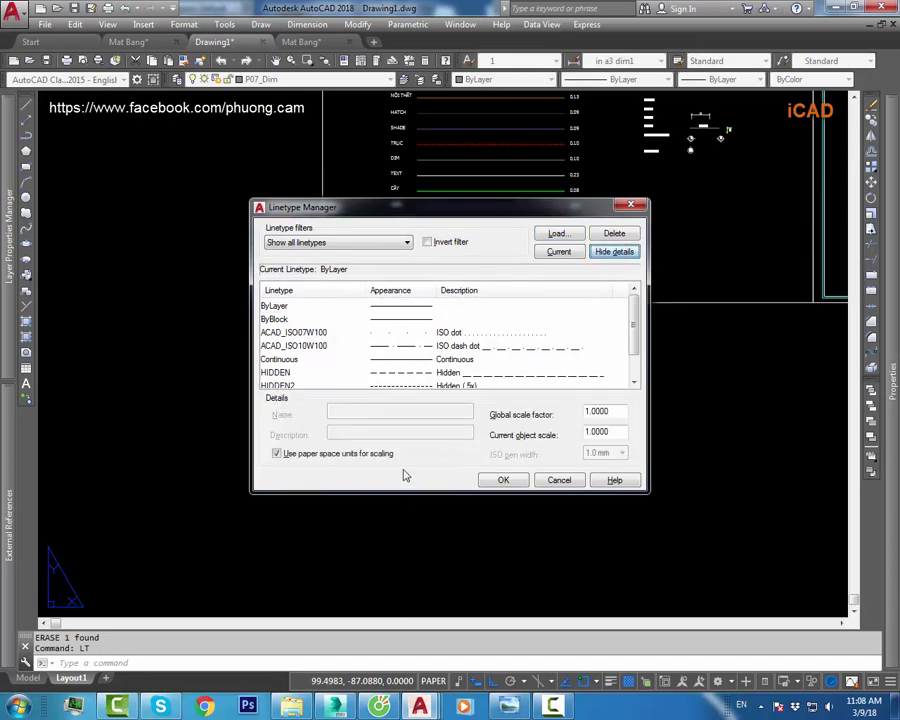
{"action": "left_click", "coordinate": [279, 456]}
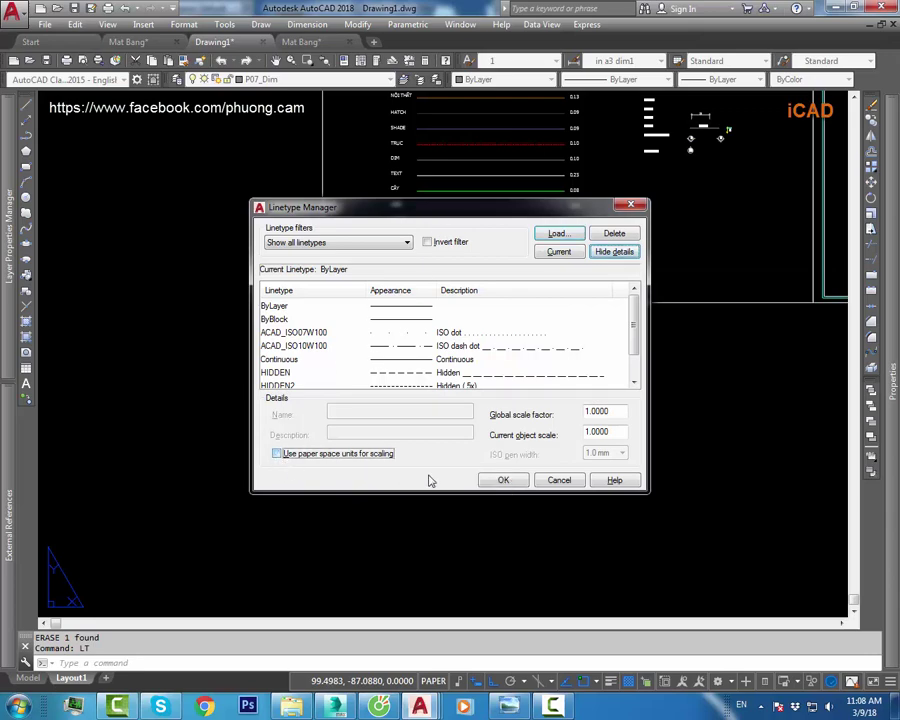
{"action": "left_click", "coordinate": [503, 481]}
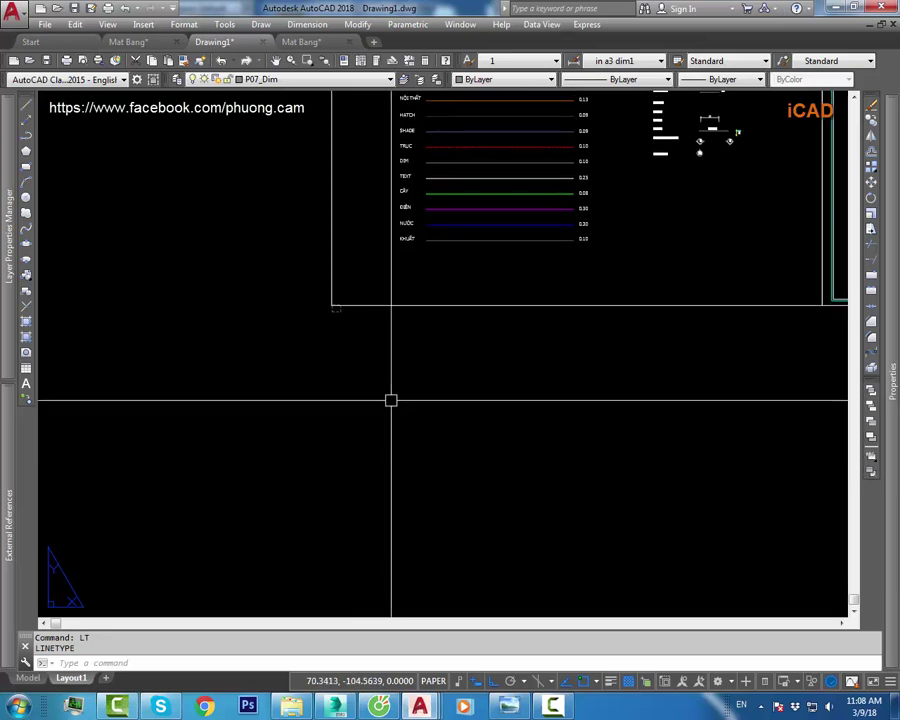
{"action": "type", "text": "mv"}
{"action": "key", "text": "Return"}
{"action": "left_click", "coordinate": [347, 352]}
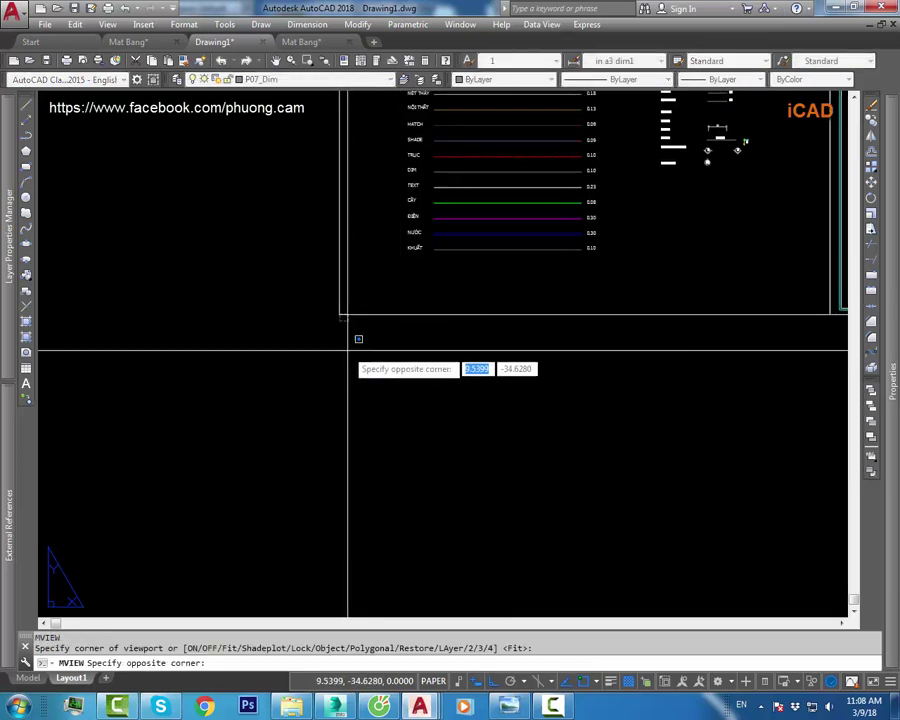
{"action": "left_click", "coordinate": [564, 521]}
{"action": "scroll", "coordinate": [380, 495], "scroll_direction": "up", "scroll_amount": 5}
{"action": "scroll", "coordinate": [311, 430], "scroll_direction": "up", "scroll_amount": 2}
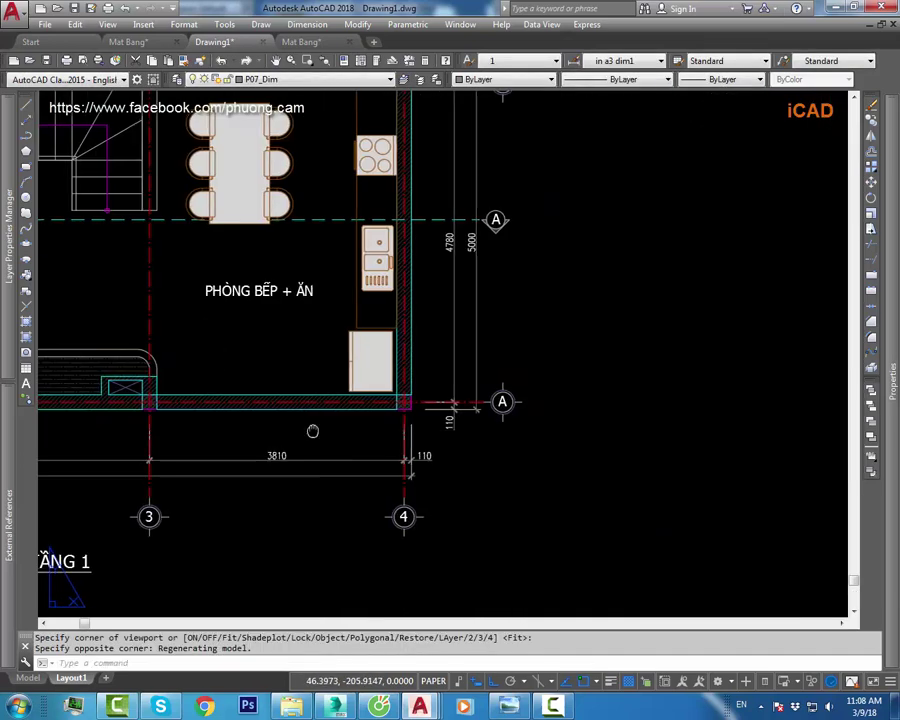
{"action": "middle_click_drag", "start_coordinate": [311, 430], "coordinate": [353, 377]}
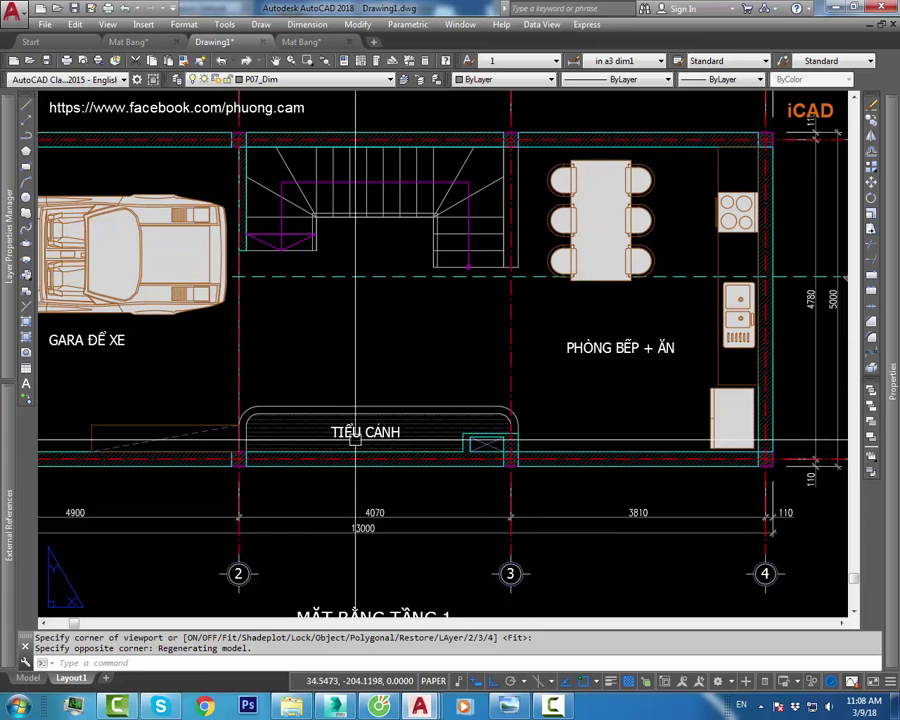
{"action": "scroll", "coordinate": [412, 372], "scroll_direction": "down", "scroll_amount": 3}
{"action": "scroll", "coordinate": [436, 272], "scroll_direction": "down", "scroll_amount": 5}
{"action": "scroll", "coordinate": [572, 483], "scroll_direction": "up", "scroll_amount": 2}
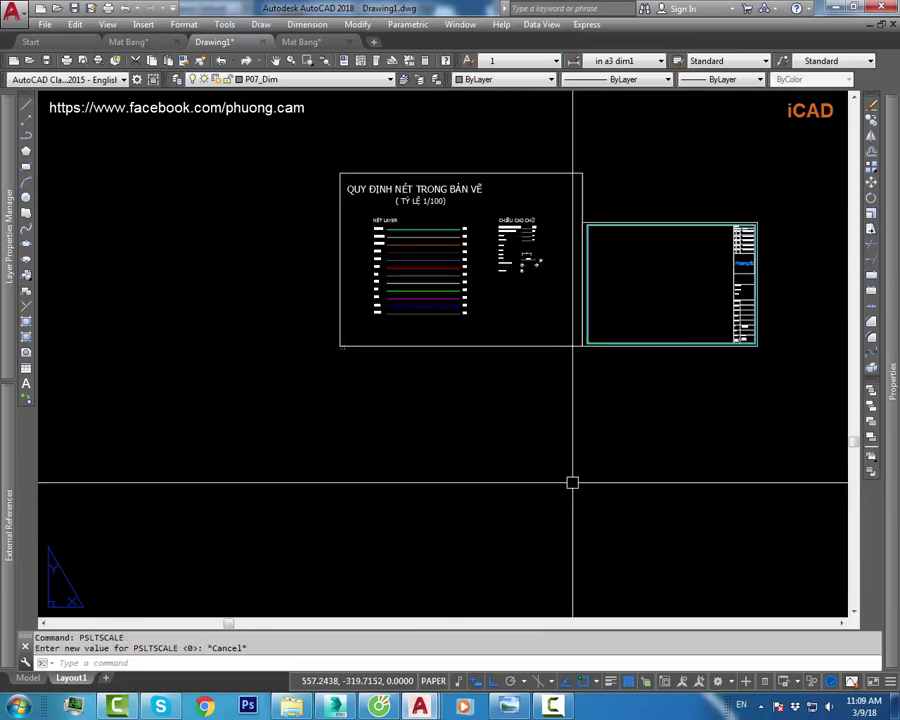
{"action": "middle_click_drag", "start_coordinate": [556, 462], "coordinate": [552, 432]}
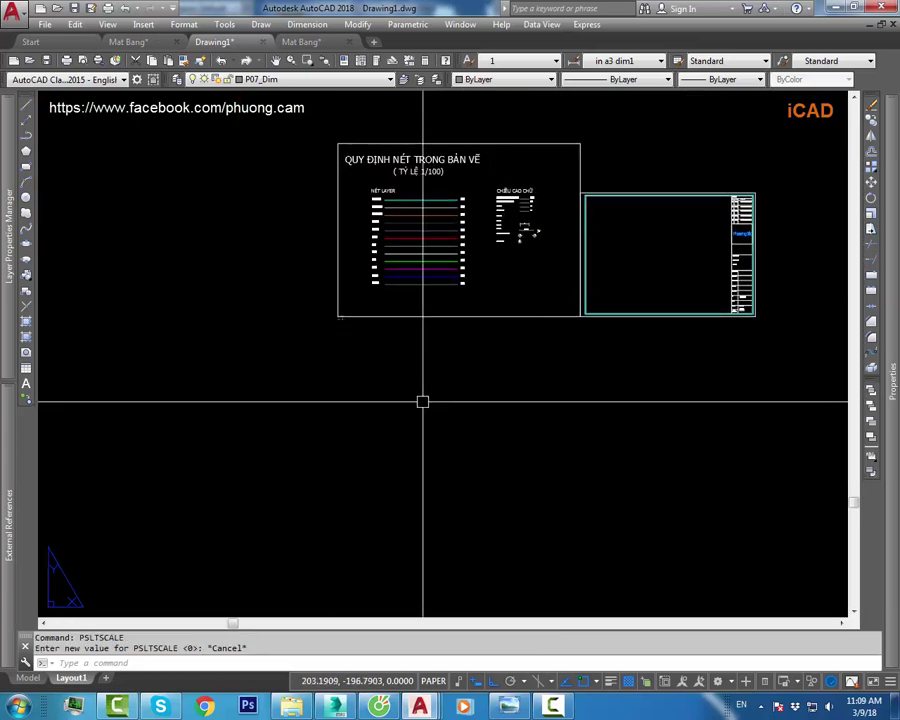
{"action": "scroll", "coordinate": [412, 420], "scroll_direction": "up", "scroll_amount": 3}
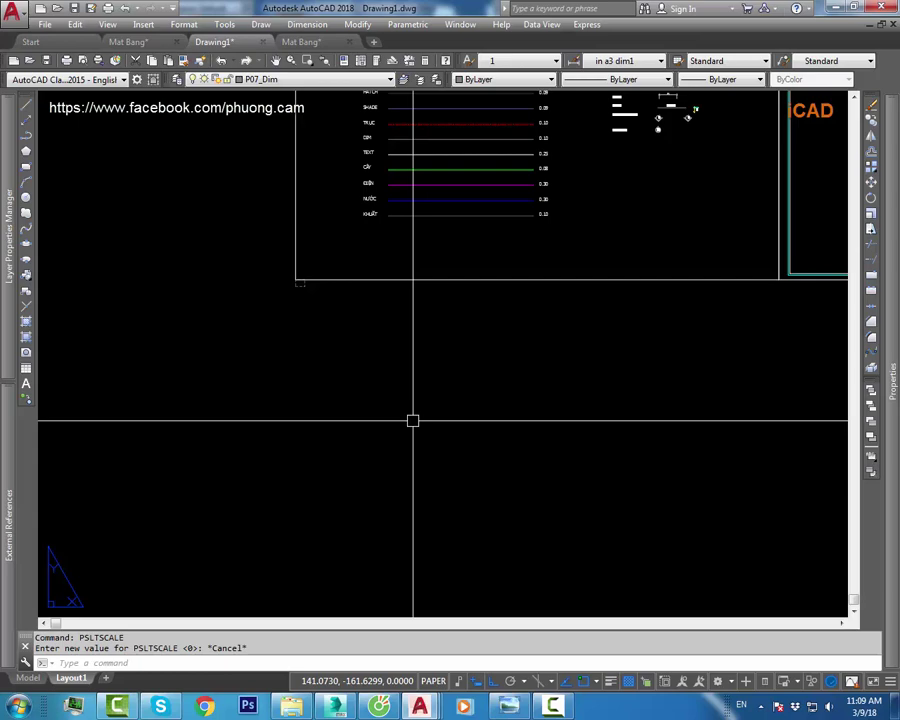
- Pick PSLTSCALE from the PS suggestions, cancel it, and reopen the Linetype Manager
{"action": "type", "text": "pS"}
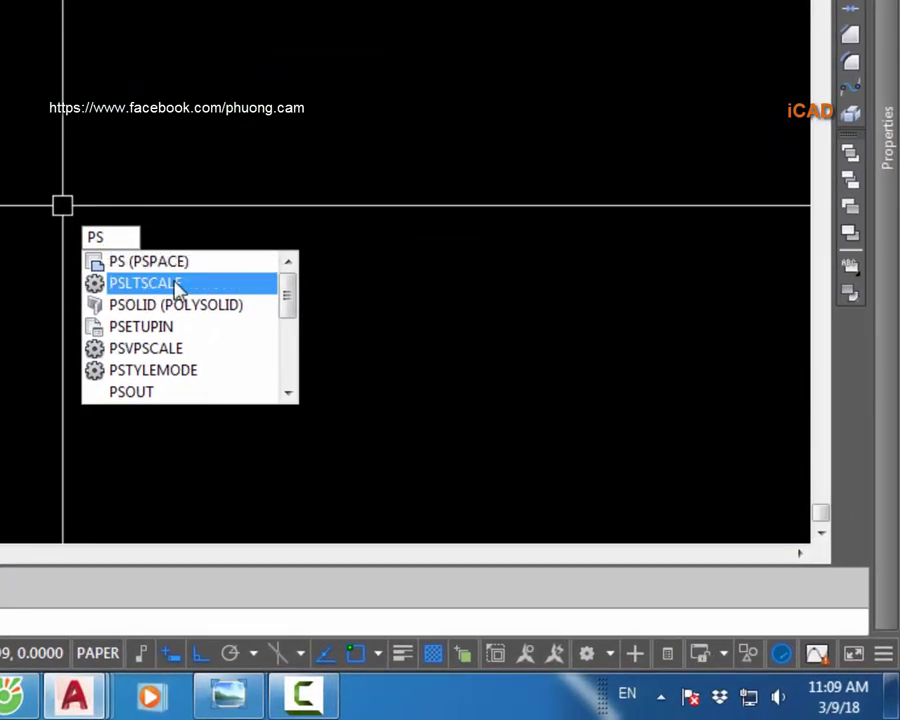
{"action": "left_click", "coordinate": [145, 283]}
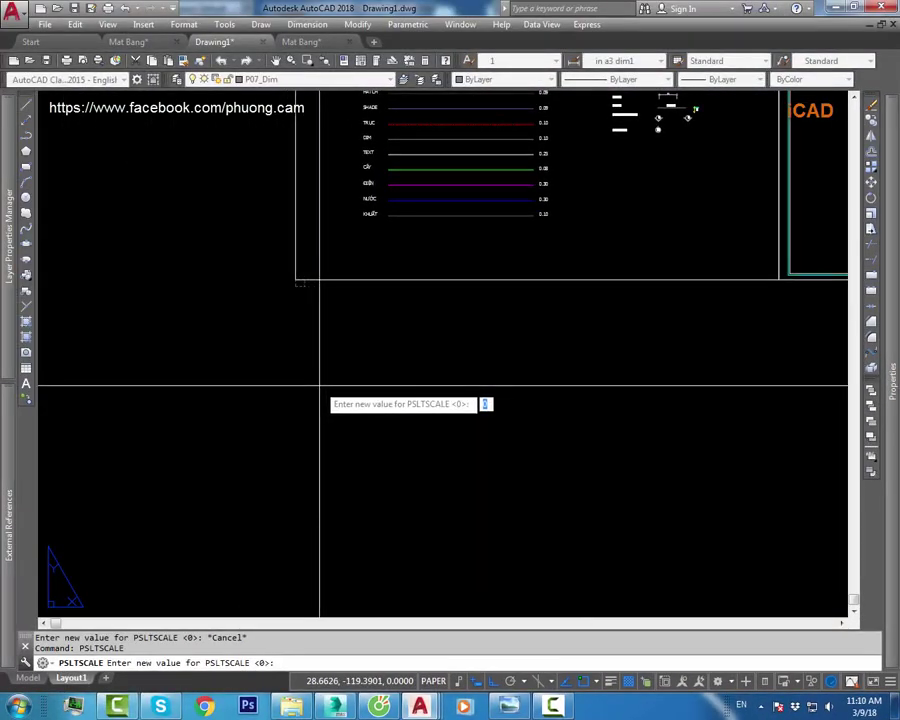
{"action": "key", "text": "Escape"}
{"action": "key", "text": "Return"}
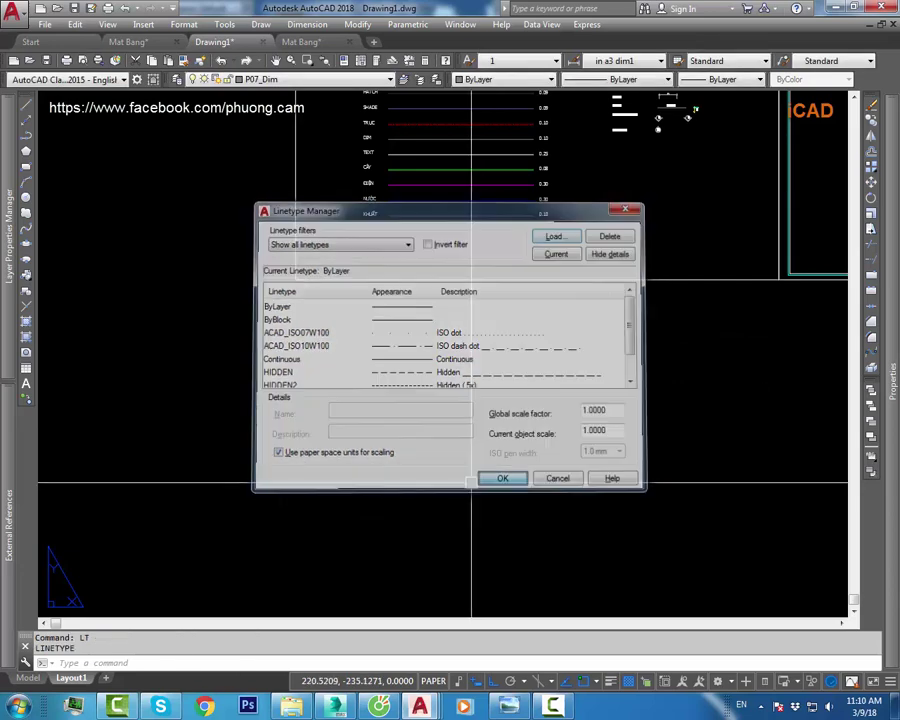
- Close the Linetype Manager and set PSLTSCALE to 0
{"action": "left_click", "coordinate": [503, 479]}
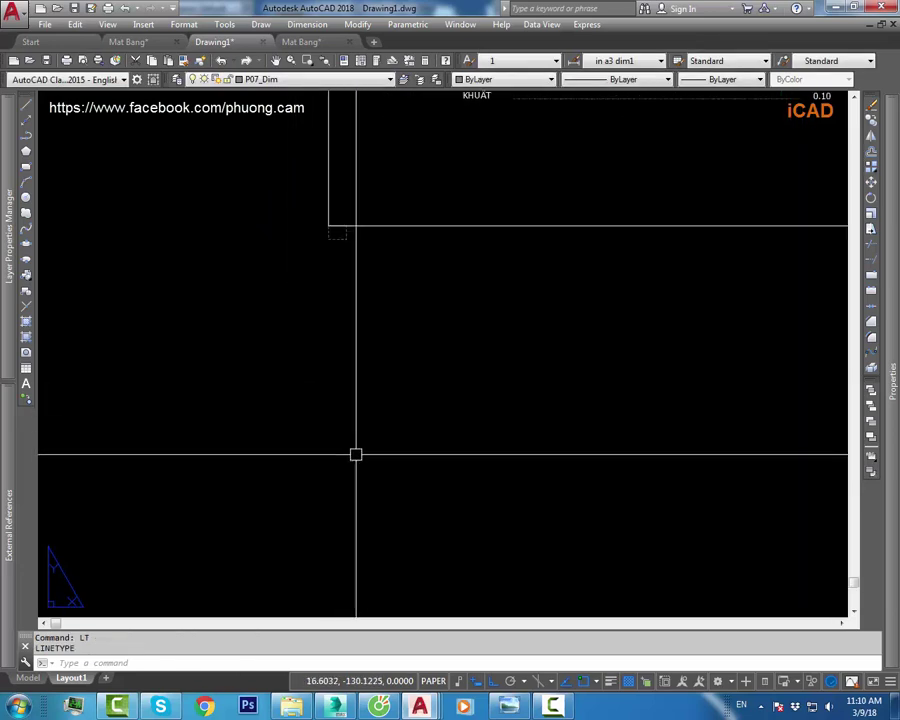
{"action": "type", "text": "PSLTSCALE"}
{"action": "key", "text": "Return"}
{"action": "type", "text": "0"}
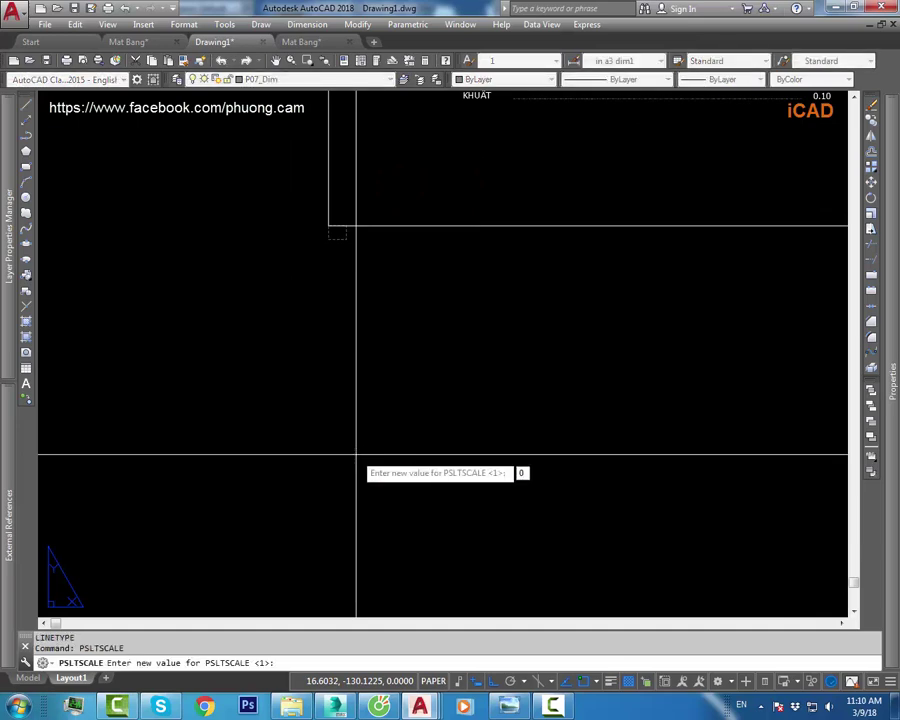
{"action": "key", "text": "Return"}
- Draw a new MV viewport below the legend showing the ground-floor plan
{"action": "type", "text": "v"}
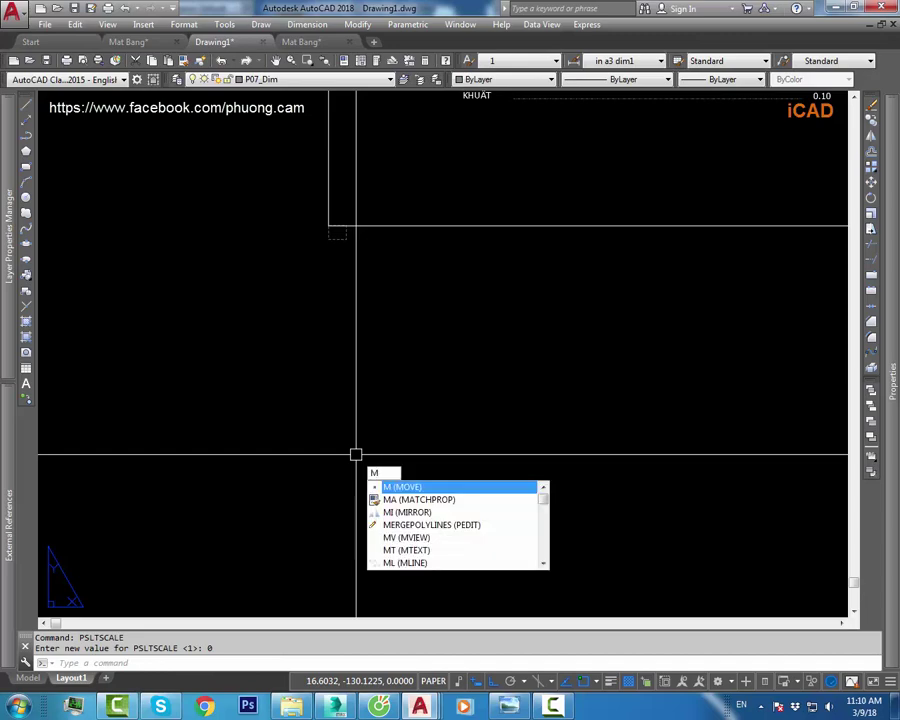
{"action": "key", "text": "Return"}
{"action": "left_click", "coordinate": [319, 297]}
{"action": "left_click", "coordinate": [608, 481]}
- Erase the floor-plan viewport and set PSLTSCALE to 1
{"action": "scroll", "coordinate": [385, 443], "scroll_direction": "up", "scroll_amount": 3}
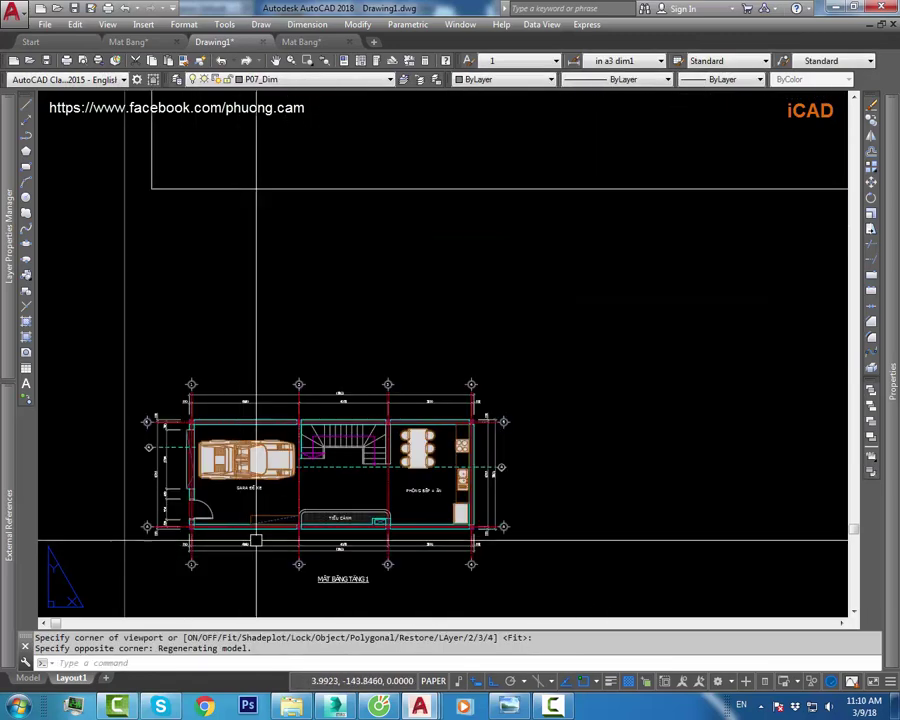
{"action": "left_click", "coordinate": [582, 518]}
{"action": "type", "text": "e"}
{"action": "key", "text": "Return"}
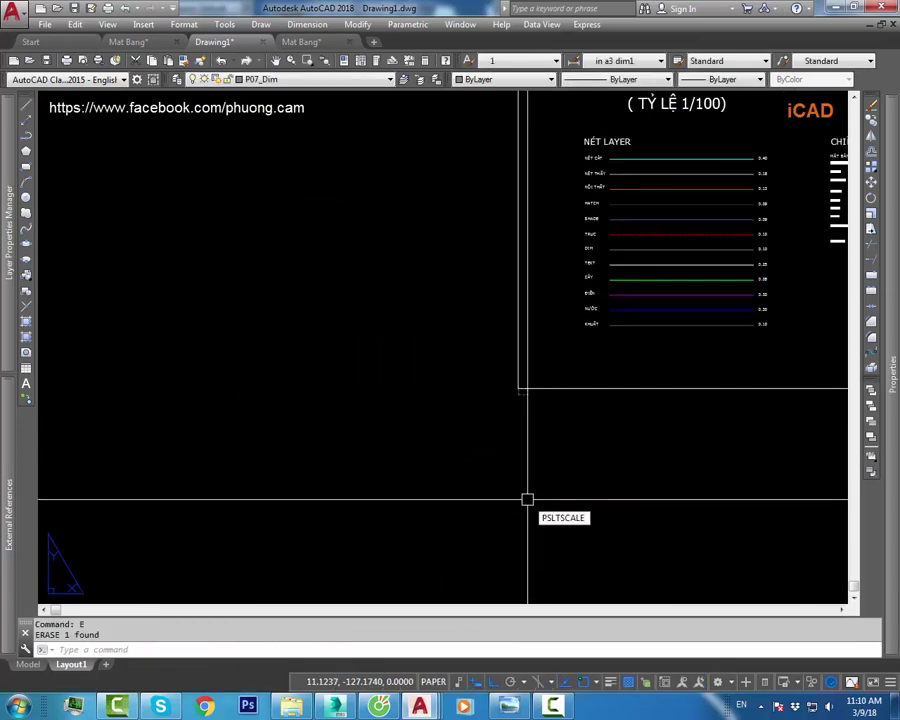
{"action": "key", "text": "Return"}
{"action": "type", "text": "1"}
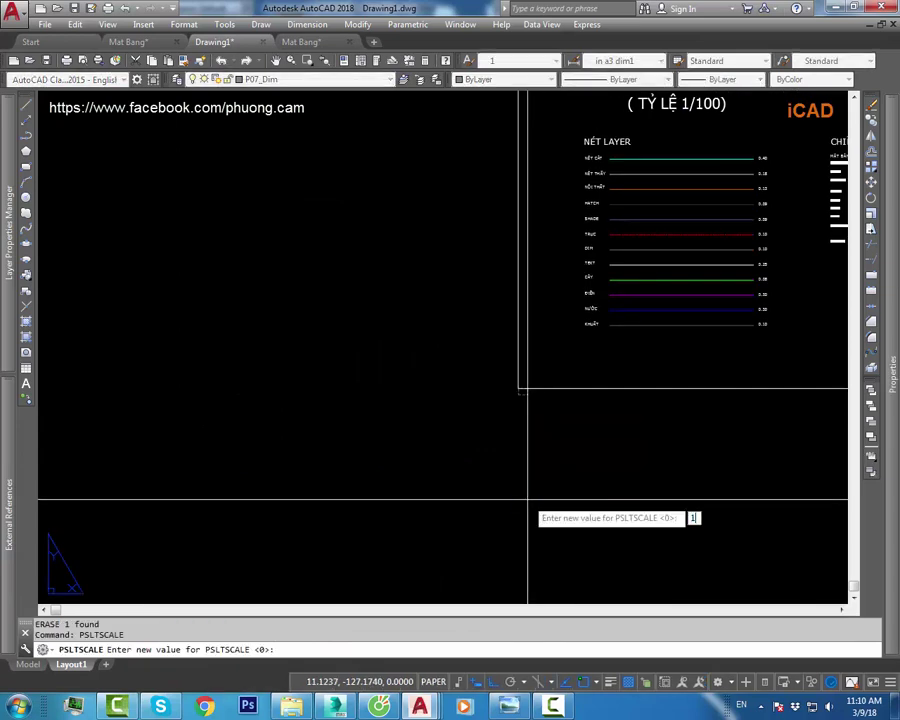
{"action": "key", "text": "Return"}
- Draw a small MV viewport to compare linetypes with PSLTSCALE at 1
{"action": "type", "text": "v"}
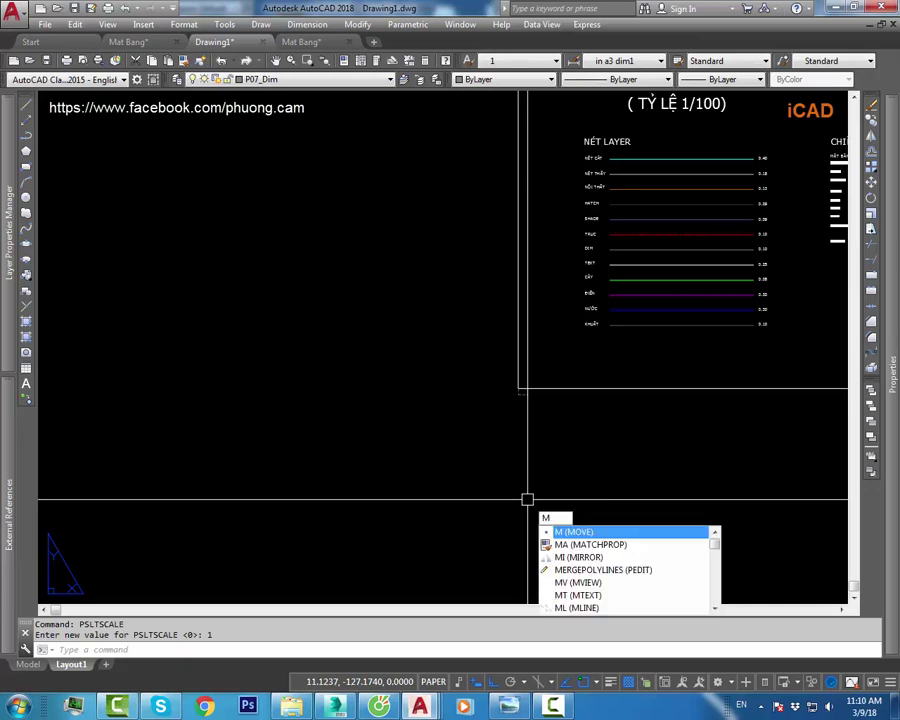
{"action": "key", "text": "Return"}
{"action": "left_click", "coordinate": [517, 388]}
{"action": "left_click", "coordinate": [568, 410]}
{"action": "scroll", "coordinate": [540, 520], "scroll_direction": "up", "scroll_amount": 5}
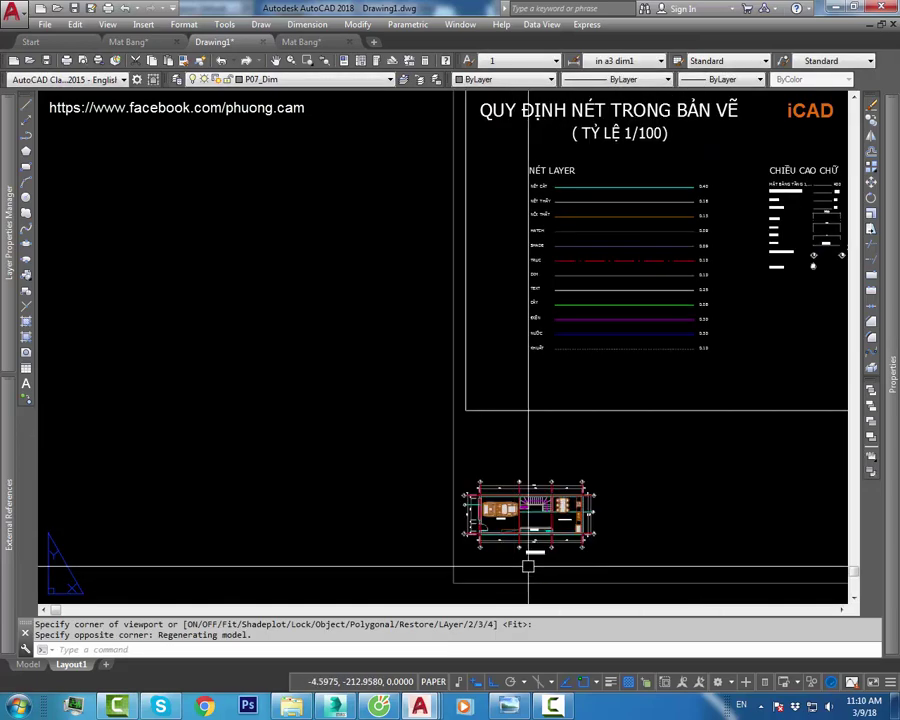
{"action": "scroll", "coordinate": [500, 472], "scroll_direction": "up", "scroll_amount": 10}
{"action": "scroll", "coordinate": [470, 360], "scroll_direction": "down", "scroll_amount": 10}
{"action": "scroll", "coordinate": [476, 360], "scroll_direction": "down", "scroll_amount": 3}
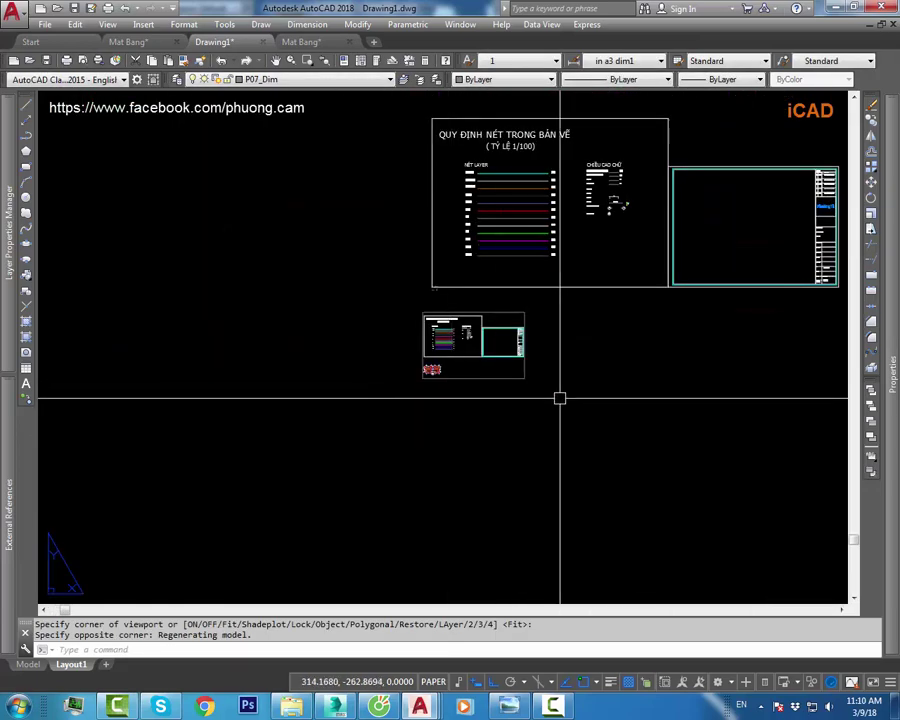
- Erase the small viewport and set PSLTSCALE back to 0
{"action": "left_click_drag", "start_coordinate": [559, 396], "coordinate": [422, 321]}
{"action": "type", "text": "e"}
{"action": "key", "text": "Return"}
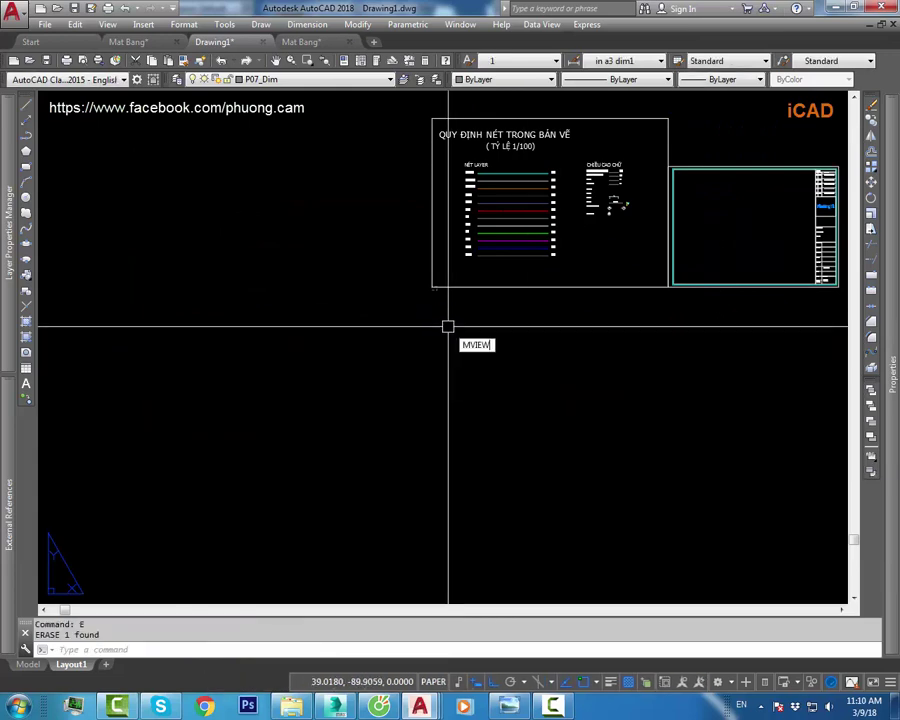
{"action": "key", "text": "Return"}
{"action": "type", "text": "0"}
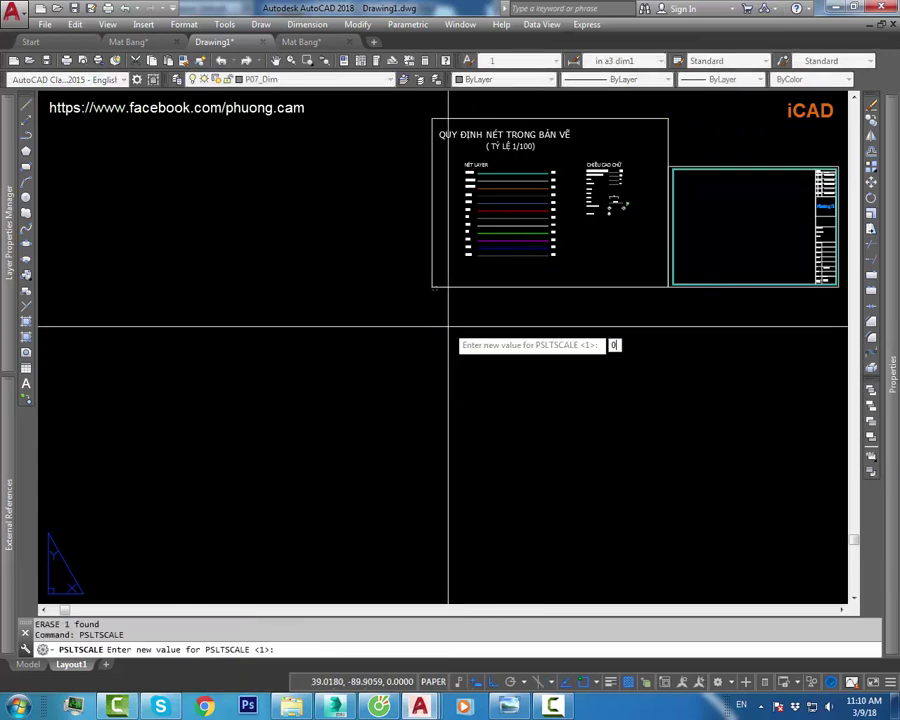
{"action": "key", "text": "Return"}
- Draw a new MV viewport of the ground-floor plan with PSLTSCALE at 0
{"action": "type", "text": "v"}
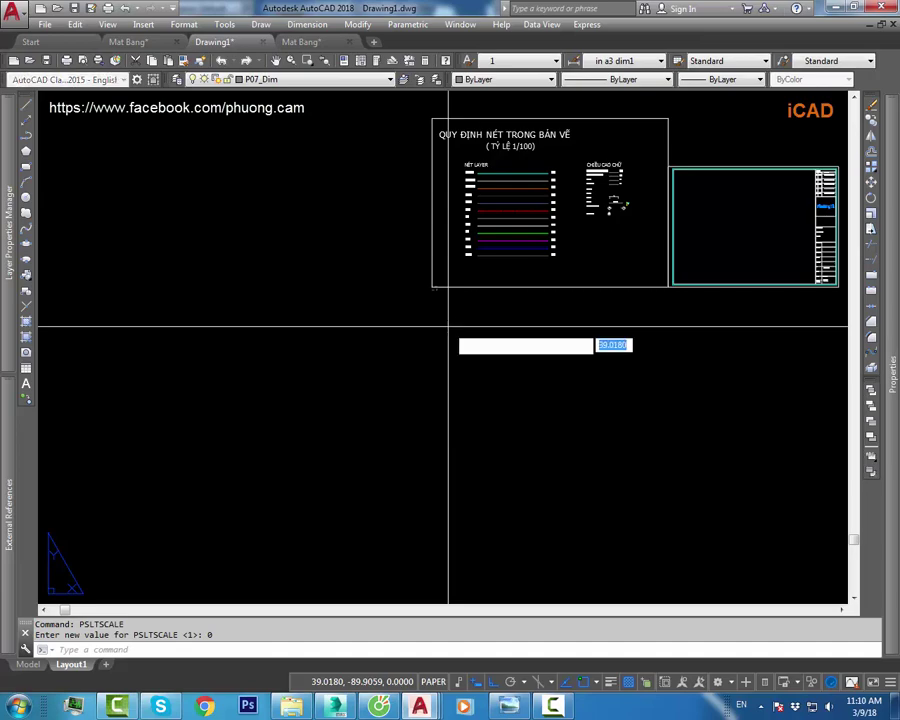
{"action": "key", "text": "Return"}
{"action": "left_click", "coordinate": [446, 319]}
{"action": "left_click", "coordinate": [642, 421]}
{"action": "scroll", "coordinate": [384, 476], "scroll_direction": "up", "scroll_amount": 4}
{"action": "scroll", "coordinate": [609, 406], "scroll_direction": "up", "scroll_amount": 5}
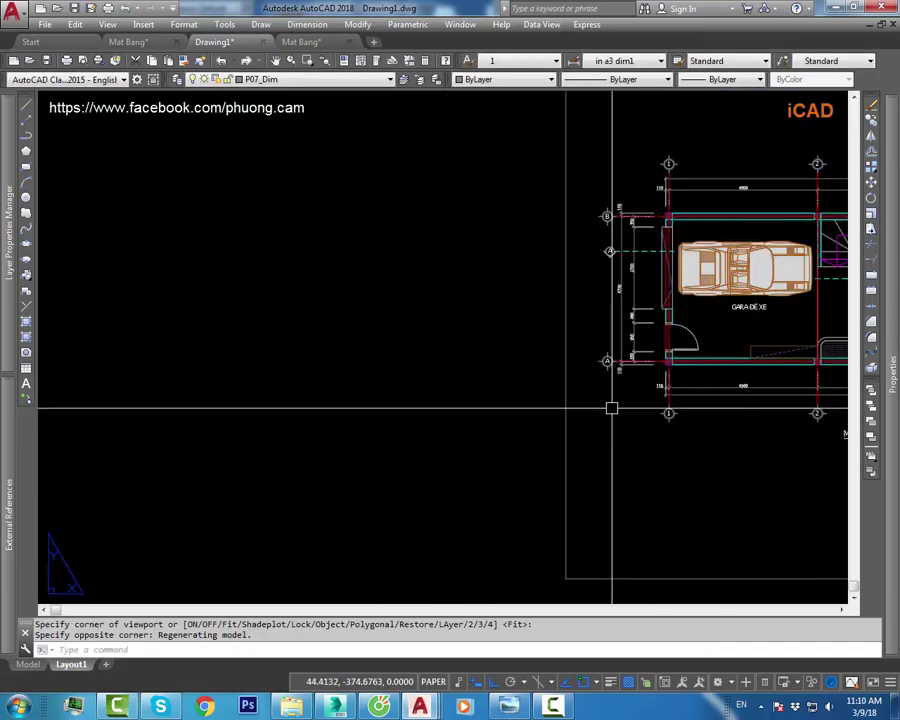
{"action": "scroll", "coordinate": [522, 376], "scroll_direction": "up", "scroll_amount": 2}
{"action": "scroll", "coordinate": [307, 346], "scroll_direction": "down", "scroll_amount": 2}
{"action": "scroll", "coordinate": [307, 346], "scroll_direction": "down", "scroll_amount": 3}
- Erase the floor-plan viewport and set PSLTSCALE to 1
{"action": "scroll", "coordinate": [328, 333], "scroll_direction": "down", "scroll_amount": 4}
{"action": "left_click", "coordinate": [414, 450]}
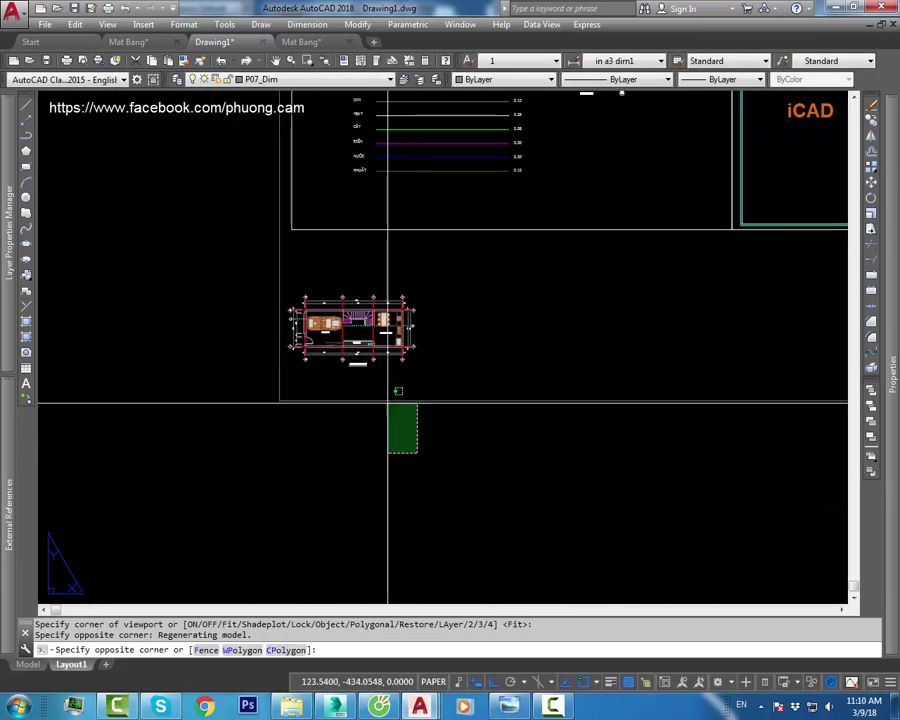
{"action": "left_click", "coordinate": [388, 402]}
{"action": "type", "text": "e"}
{"action": "key", "text": "Return"}
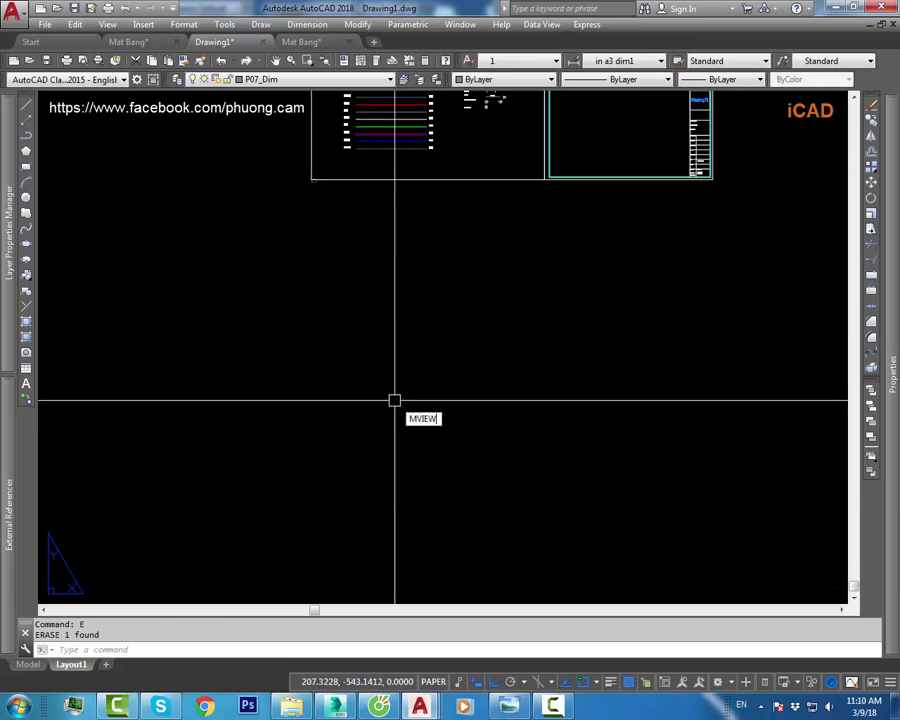
{"action": "key", "text": "Return"}
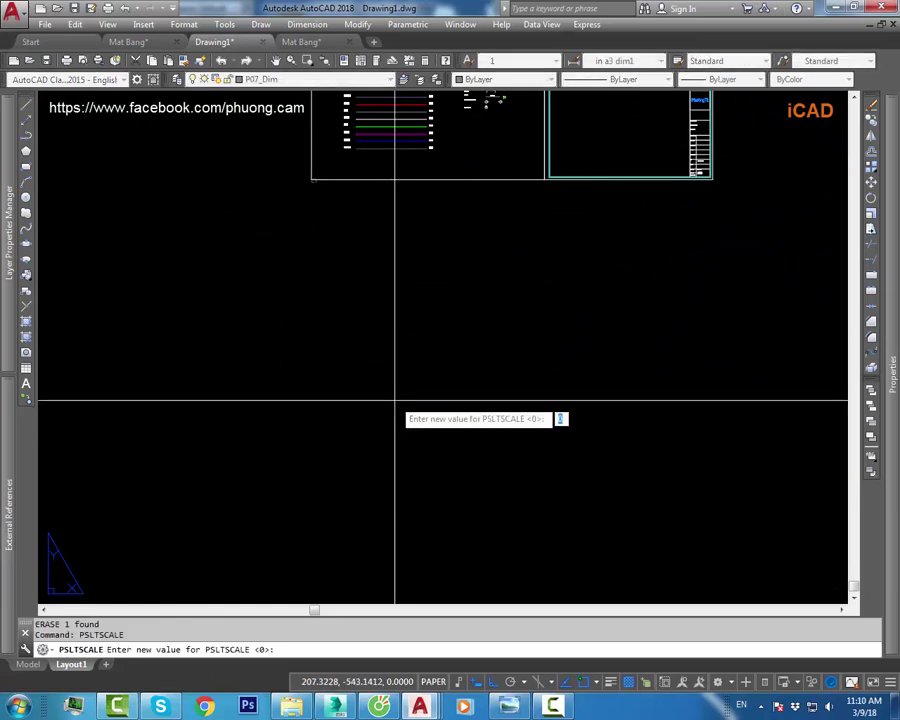
{"action": "key", "text": "Return"}
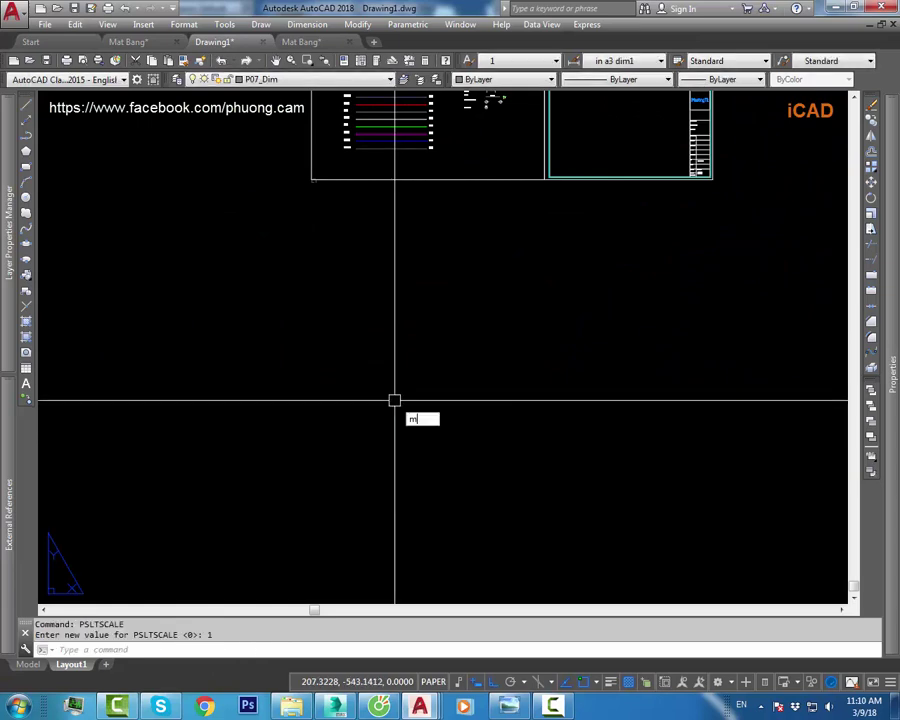
- Draw three small MV viewports side by side on Layout1, cancelling a fourth with Esc
{"action": "type", "text": "v"}
{"action": "key", "text": "Return"}
{"action": "left_click", "coordinate": [305, 233]}
{"action": "left_click", "coordinate": [497, 379]}
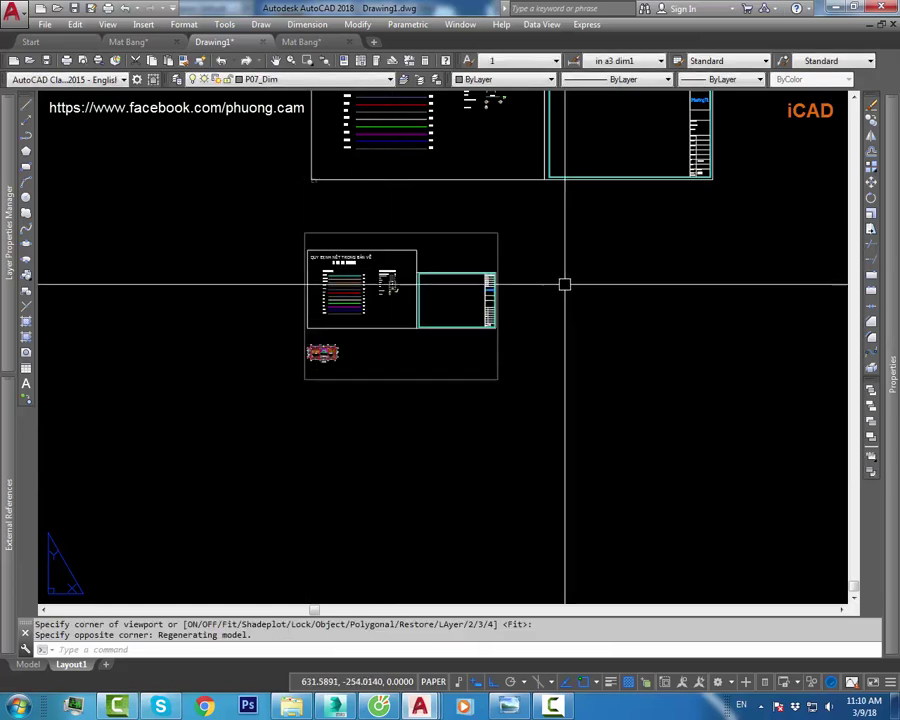
{"action": "middle_click_drag", "start_coordinate": [564, 284], "coordinate": [429, 294]}
{"action": "key", "text": "Return"}
{"action": "left_click", "coordinate": [408, 265]}
{"action": "left_click", "coordinate": [583, 445]}
{"action": "key", "text": "Return"}
{"action": "middle_click_drag", "start_coordinate": [636, 272], "coordinate": [514, 272]}
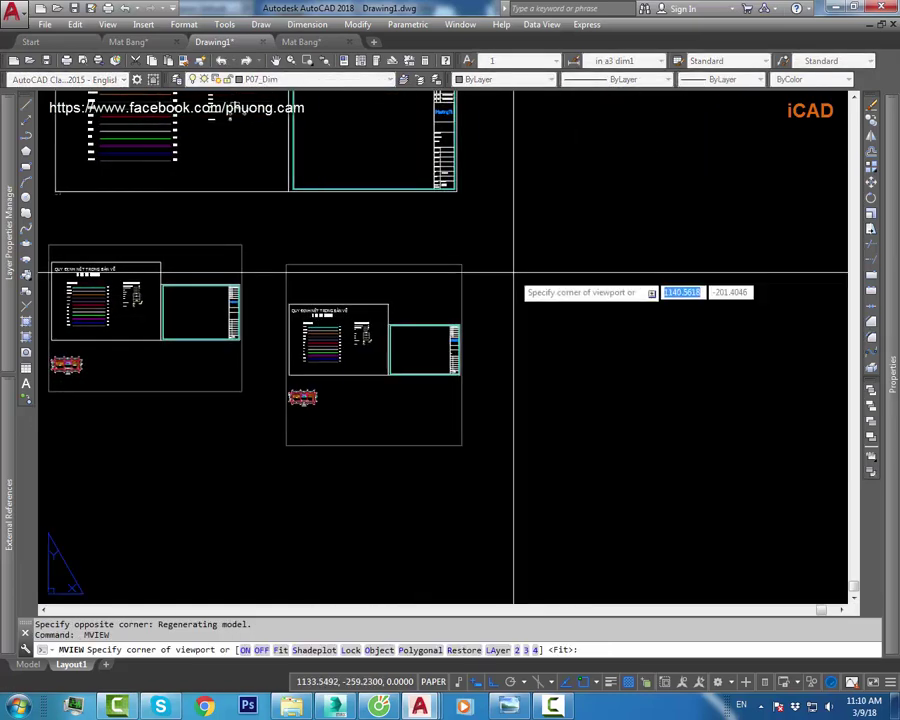
{"action": "left_click", "coordinate": [514, 271]}
{"action": "left_click", "coordinate": [662, 392]}
{"action": "key", "text": "Return"}
{"action": "middle_click_drag", "start_coordinate": [610, 410], "coordinate": [622, 410]}
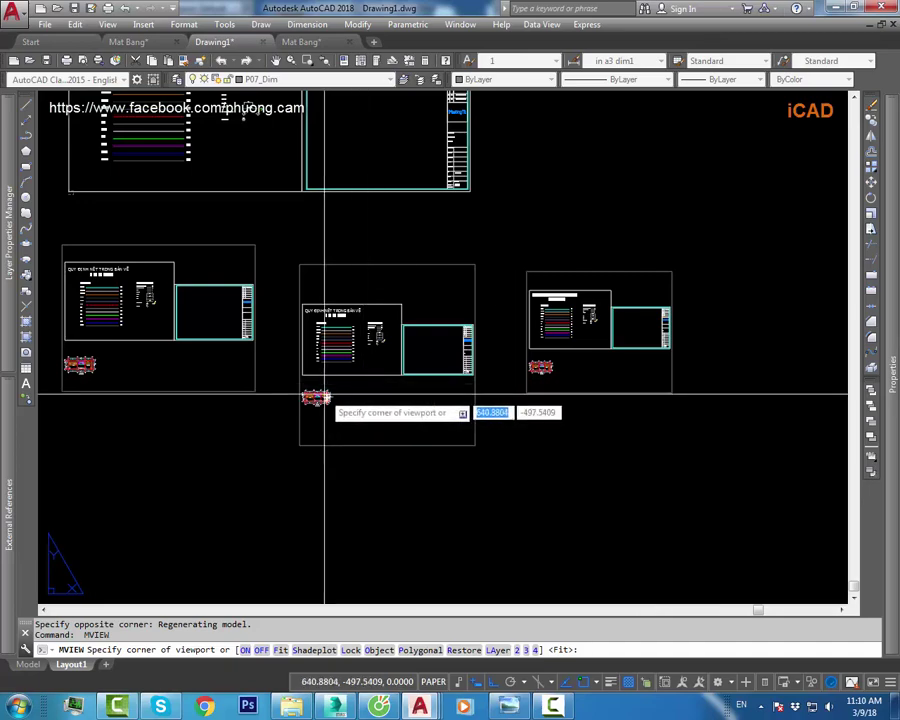
{"action": "key", "text": "Escape"}
- Frame the three viewports, then window-select and clear them to check their extents
{"action": "scroll", "coordinate": [324, 395], "scroll_direction": "up", "scroll_amount": 3}
{"action": "middle_click_drag", "start_coordinate": [353, 410], "coordinate": [224, 400]}
{"action": "scroll", "coordinate": [224, 400], "scroll_direction": "up", "scroll_amount": 5}
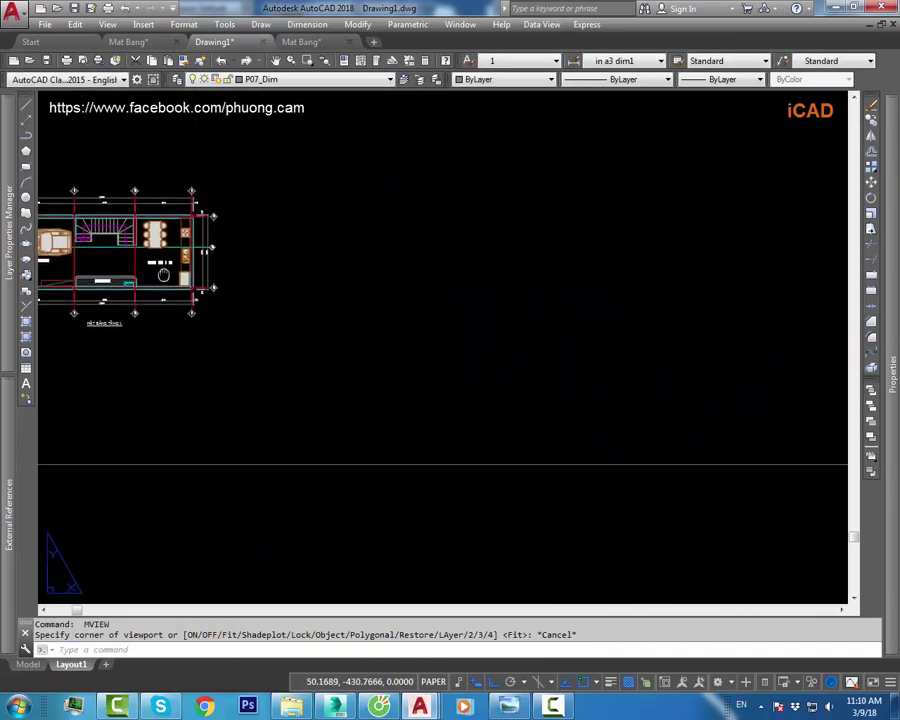
{"action": "scroll", "coordinate": [163, 274], "scroll_direction": "down", "scroll_amount": 8}
{"action": "middle_click_drag", "start_coordinate": [369, 317], "coordinate": [267, 359]}
{"action": "left_click", "coordinate": [590, 427]}
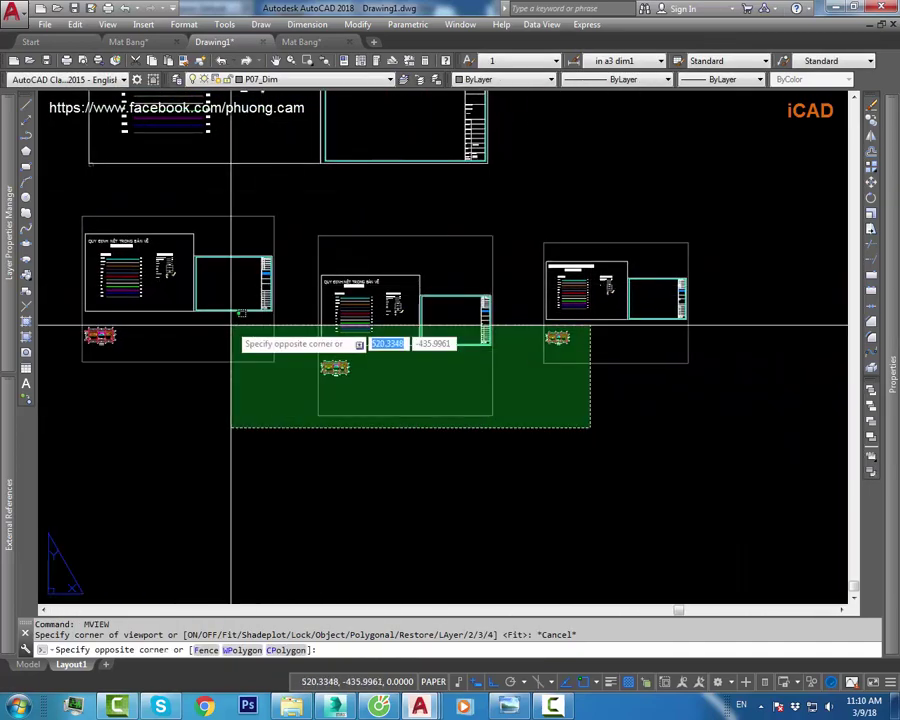
{"action": "left_click", "coordinate": [231, 326]}
{"action": "key", "text": "Escape"}
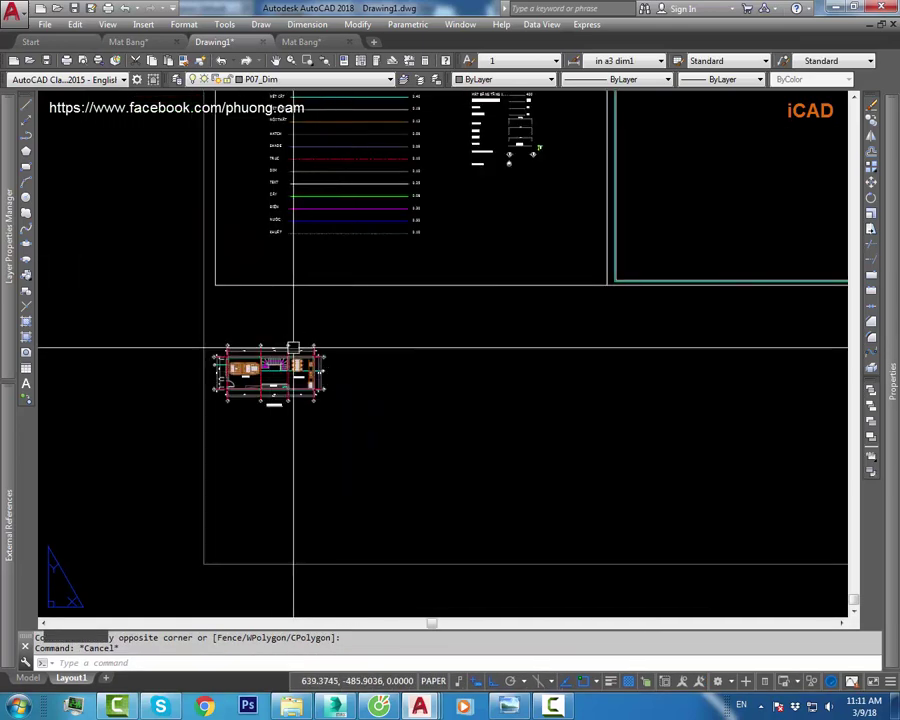
{"action": "scroll", "coordinate": [394, 421], "scroll_direction": "down", "scroll_amount": 3}
{"action": "type", "text": "PSLTSCALE"}
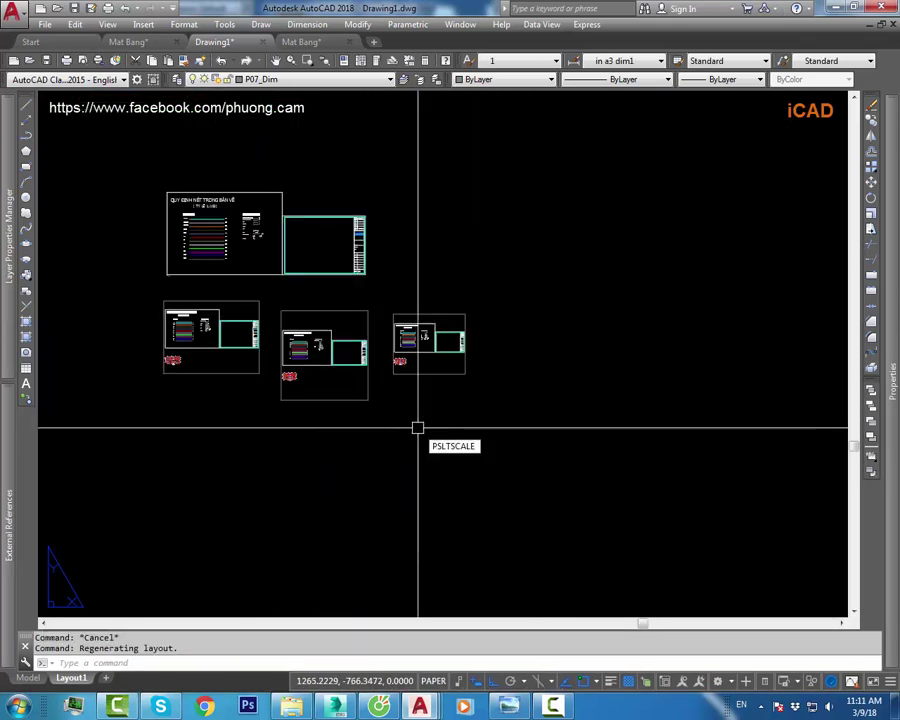
- Set PSLTSCALE to 0 and draw a fourth viewport below the others with MV
{"action": "key", "text": "Return"}
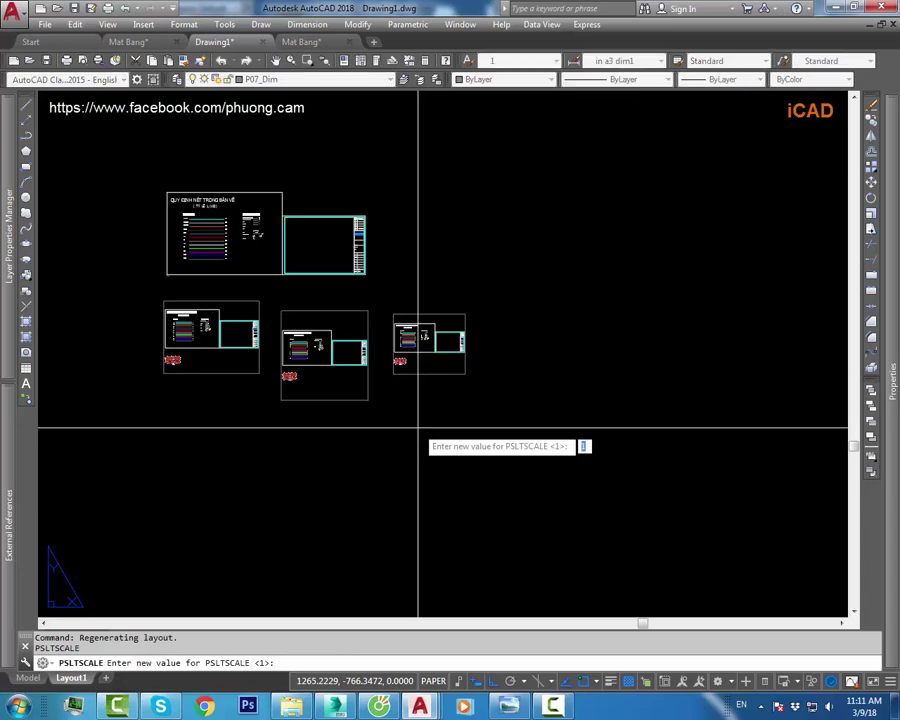
{"action": "key", "text": "Return"}
{"action": "type", "text": "M"}
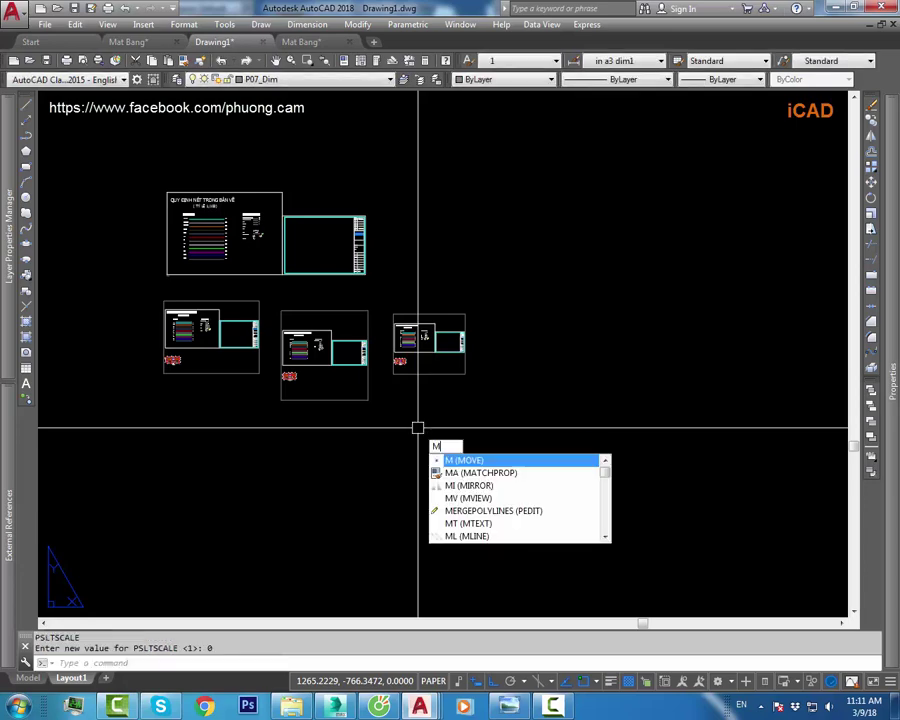
{"action": "type", "text": "V"}
{"action": "key", "text": "Return"}
{"action": "left_click", "coordinate": [331, 421]}
{"action": "left_click", "coordinate": [518, 528]}
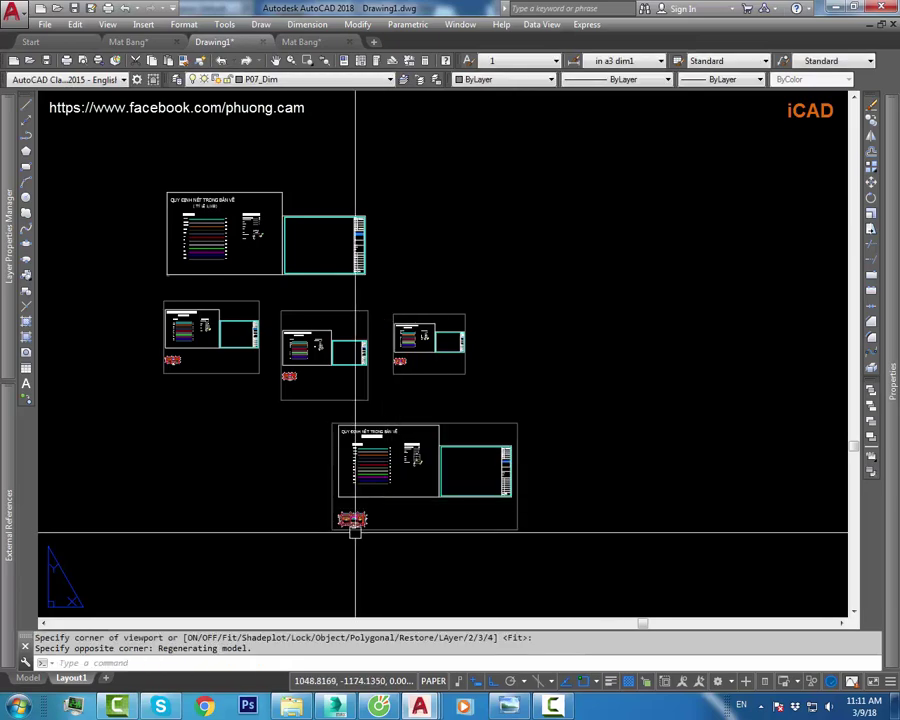
- Re-center the layout sheet and enter model space inside a ground-floor plan viewport
{"action": "scroll", "coordinate": [358, 498], "scroll_direction": "up", "scroll_amount": 3}
{"action": "scroll", "coordinate": [358, 498], "scroll_direction": "up", "scroll_amount": 2}
{"action": "scroll", "coordinate": [358, 498], "scroll_direction": "down", "scroll_amount": 6}
{"action": "scroll", "coordinate": [400, 382], "scroll_direction": "down", "scroll_amount": 3}
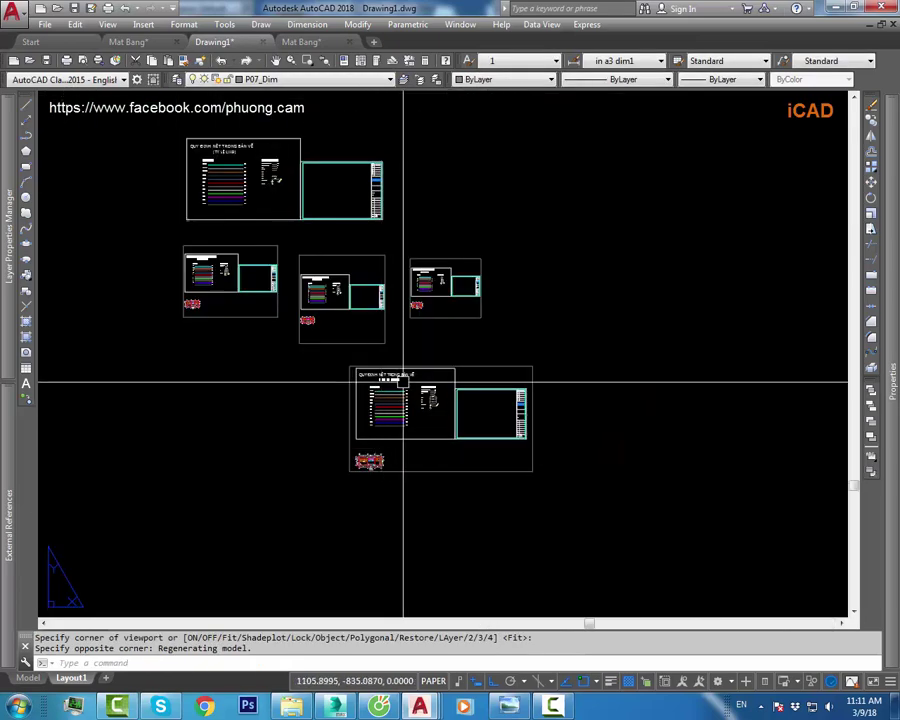
{"action": "scroll", "coordinate": [420, 380], "scroll_direction": "up", "scroll_amount": 3}
{"action": "scroll", "coordinate": [217, 382], "scroll_direction": "up", "scroll_amount": 2}
{"action": "scroll", "coordinate": [346, 400], "scroll_direction": "down", "scroll_amount": 3}
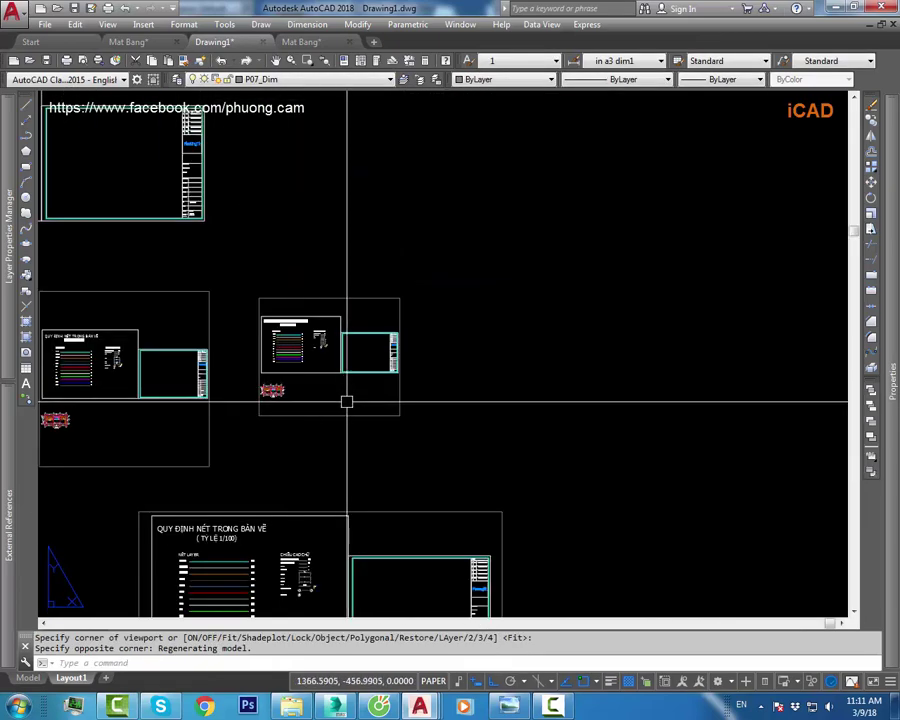
{"action": "middle_click_drag", "start_coordinate": [346, 400], "coordinate": [502, 338]}
{"action": "scroll", "coordinate": [490, 348], "scroll_direction": "down", "scroll_amount": 5}
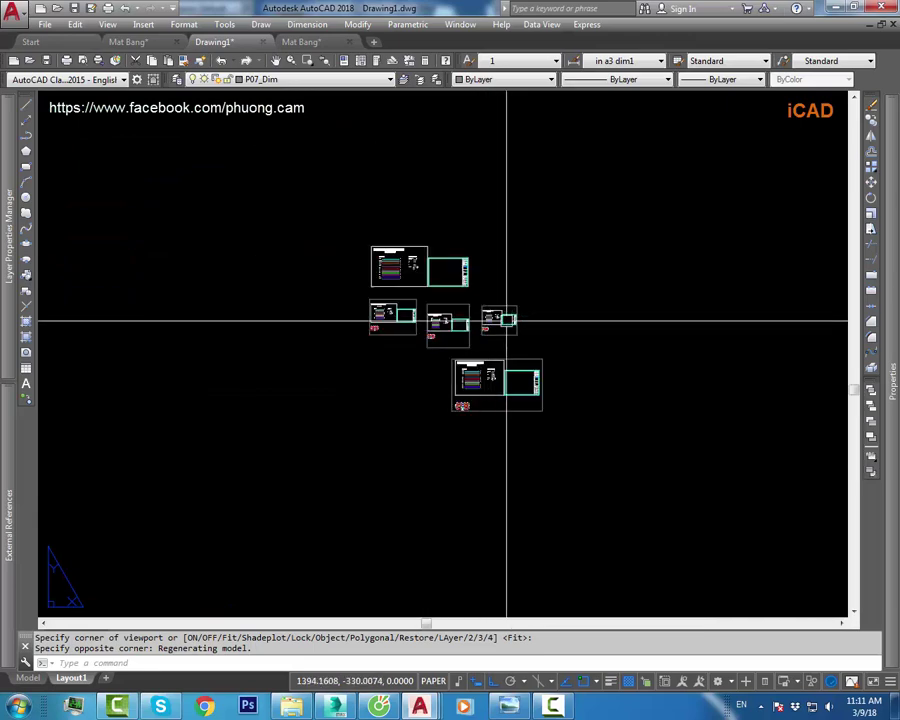
{"action": "scroll", "coordinate": [502, 330], "scroll_direction": "up", "scroll_amount": 3}
{"action": "scroll", "coordinate": [502, 331], "scroll_direction": "up", "scroll_amount": 5}
{"action": "double_click", "coordinate": [487, 317]}
{"action": "type", "text": "RE"}
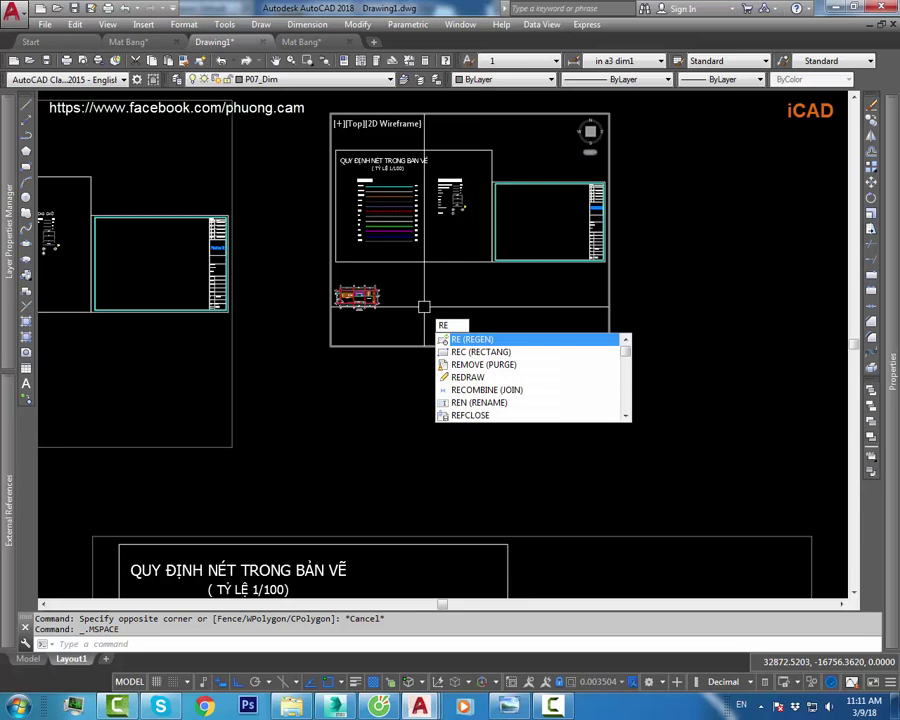
- Regenerate the drawing so linetypes update, then select and clear the floor plan
{"action": "key", "text": "Return"}
{"action": "scroll", "coordinate": [350, 298], "scroll_direction": "up", "scroll_amount": 3}
{"action": "scroll", "coordinate": [350, 296], "scroll_direction": "up", "scroll_amount": 3}
{"action": "scroll", "coordinate": [350, 296], "scroll_direction": "down", "scroll_amount": 3}
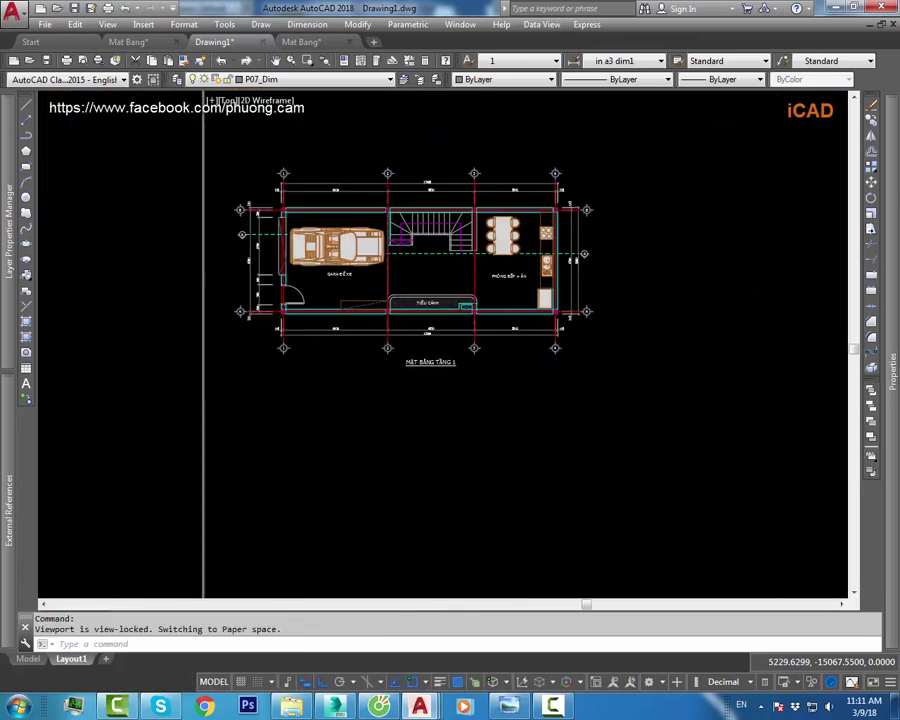
{"action": "scroll", "coordinate": [558, 330], "scroll_direction": "down", "scroll_amount": 5}
{"action": "left_click", "coordinate": [560, 350]}
{"action": "scroll", "coordinate": [563, 385], "scroll_direction": "up", "scroll_amount": 3}
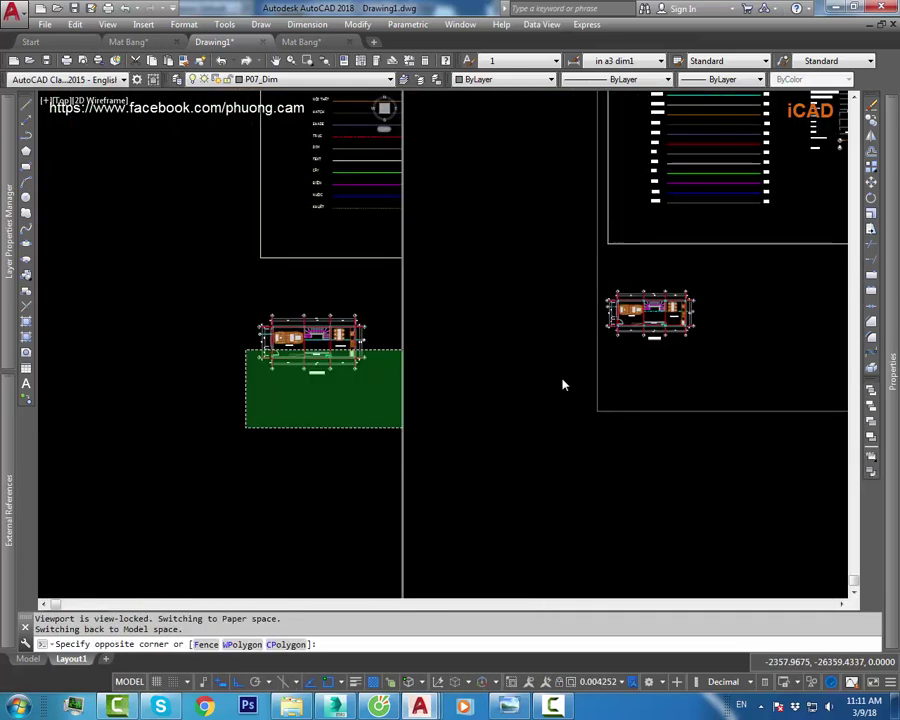
{"action": "left_click", "coordinate": [296, 398]}
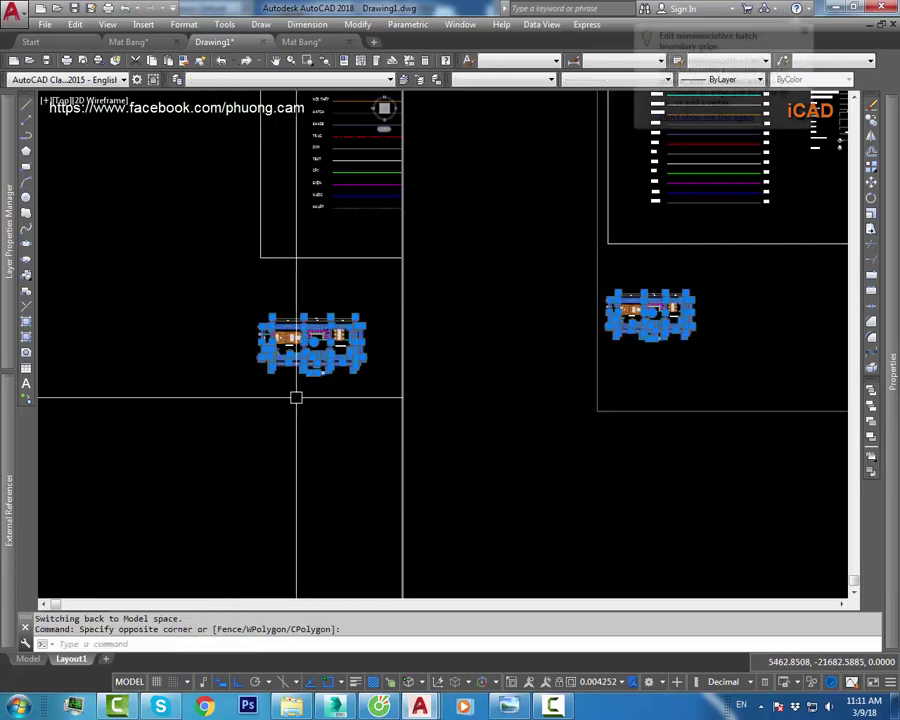
{"action": "key", "text": "Escape"}
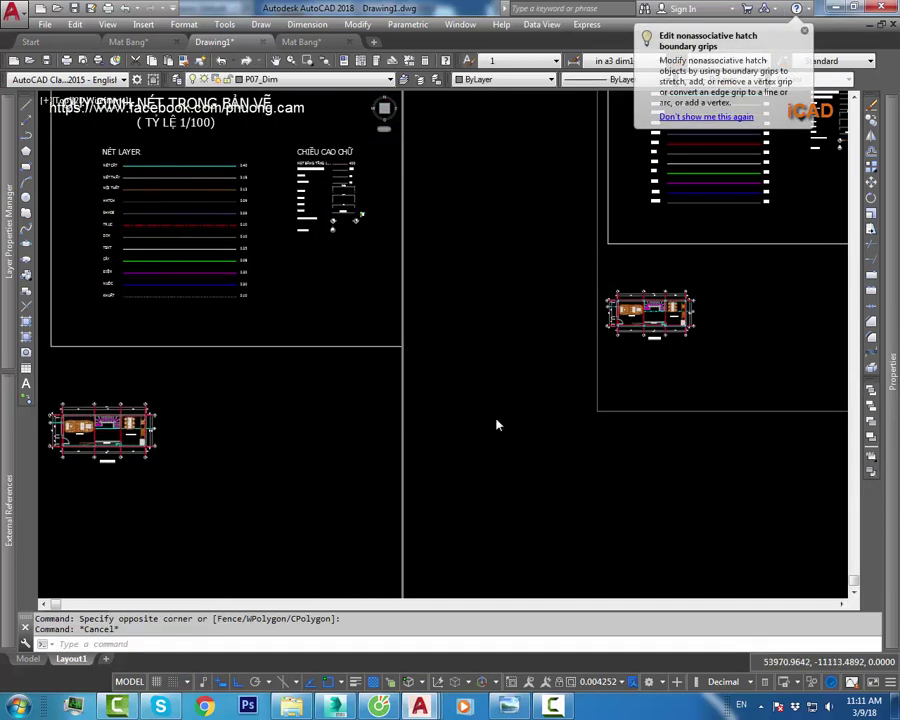
- Return to paper space on Layout1, briefly re-entering the viewport before leaving it
{"action": "double_click", "coordinate": [542, 420]}
{"action": "scroll", "coordinate": [519, 379], "scroll_direction": "down", "scroll_amount": 2}
{"action": "double_click", "coordinate": [519, 379]}
{"action": "type", "text": "RE"}
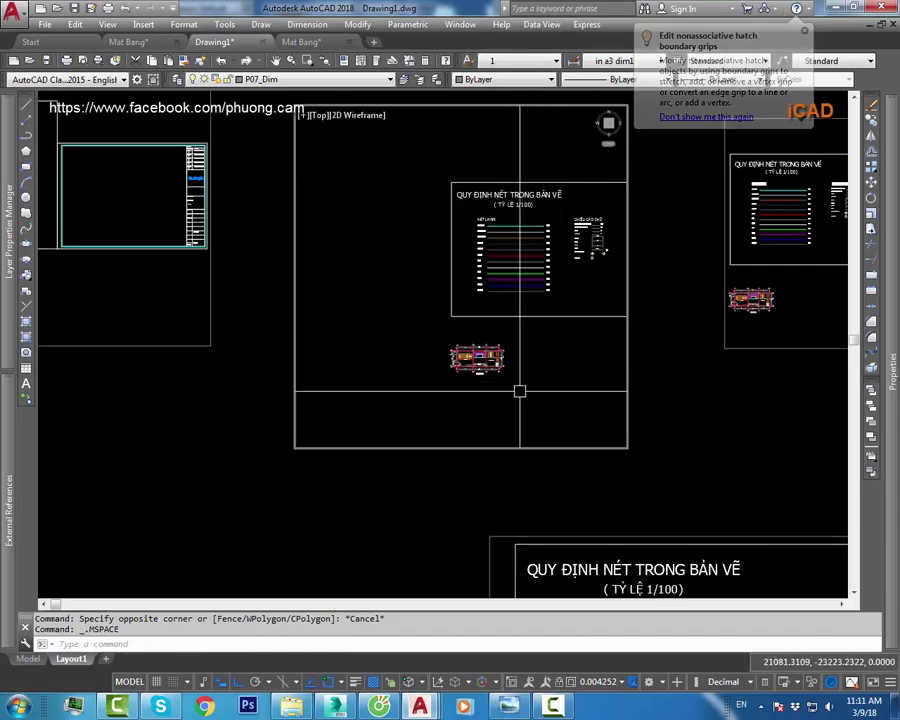
{"action": "double_click", "coordinate": [684, 412]}
{"action": "scroll", "coordinate": [700, 389], "scroll_direction": "up", "scroll_amount": 5}
- Narrow the ground-floor plan viewport by pulling its top-right corner grip inward
{"action": "scroll", "coordinate": [700, 389], "scroll_direction": "down", "scroll_amount": 5}
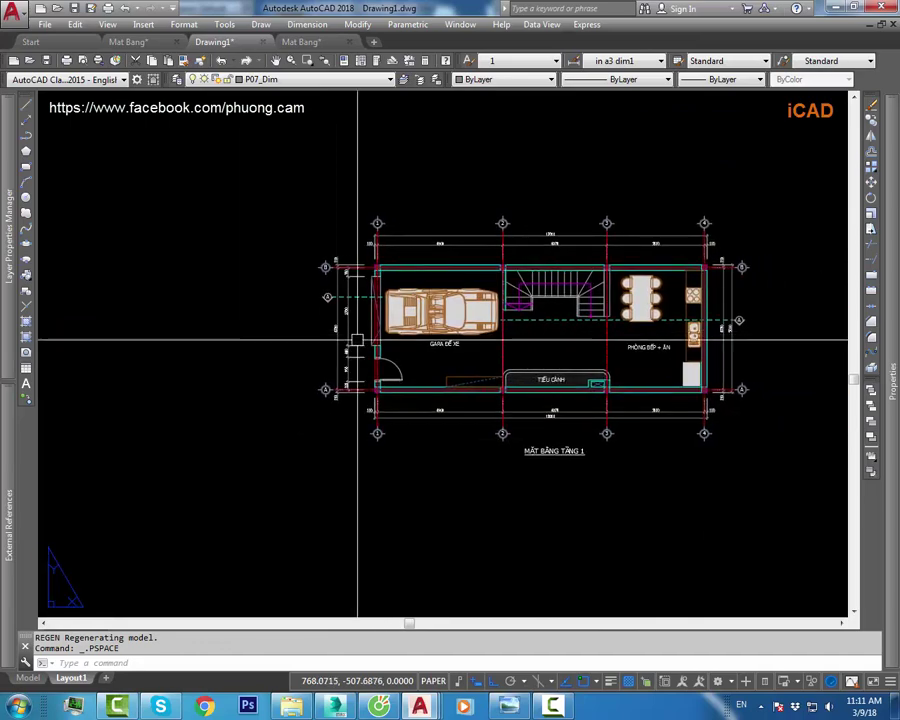
{"action": "scroll", "coordinate": [397, 400], "scroll_direction": "up", "scroll_amount": 4}
{"action": "scroll", "coordinate": [450, 315], "scroll_direction": "down", "scroll_amount": 4}
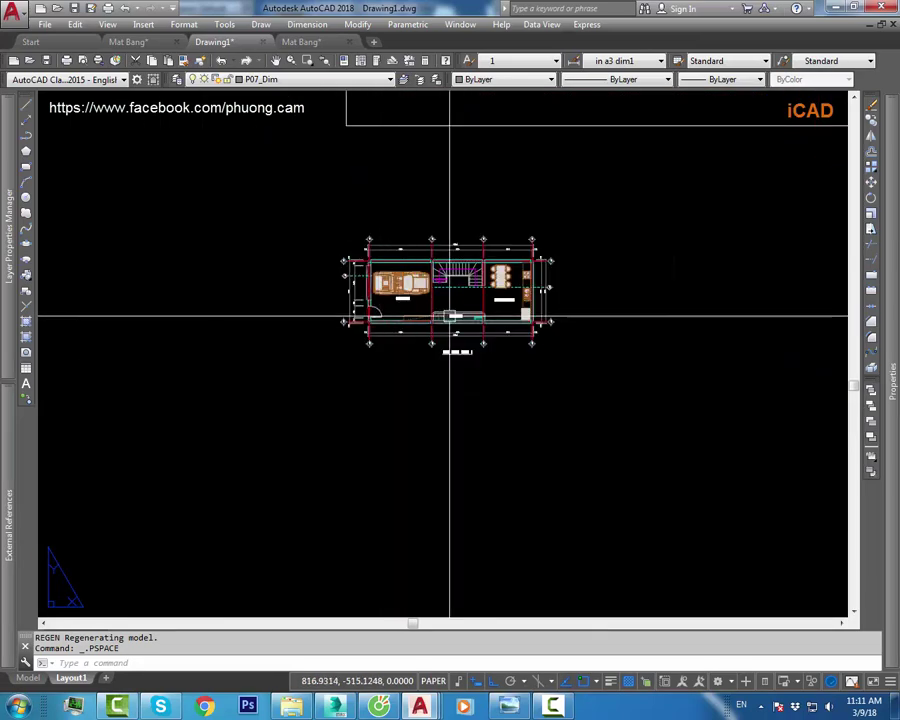
{"action": "scroll", "coordinate": [450, 325], "scroll_direction": "down", "scroll_amount": 3}
{"action": "scroll", "coordinate": [513, 350], "scroll_direction": "down", "scroll_amount": 2}
{"action": "scroll", "coordinate": [513, 350], "scroll_direction": "up", "scroll_amount": 5}
{"action": "middle_click_drag", "start_coordinate": [500, 316], "coordinate": [380, 352]}
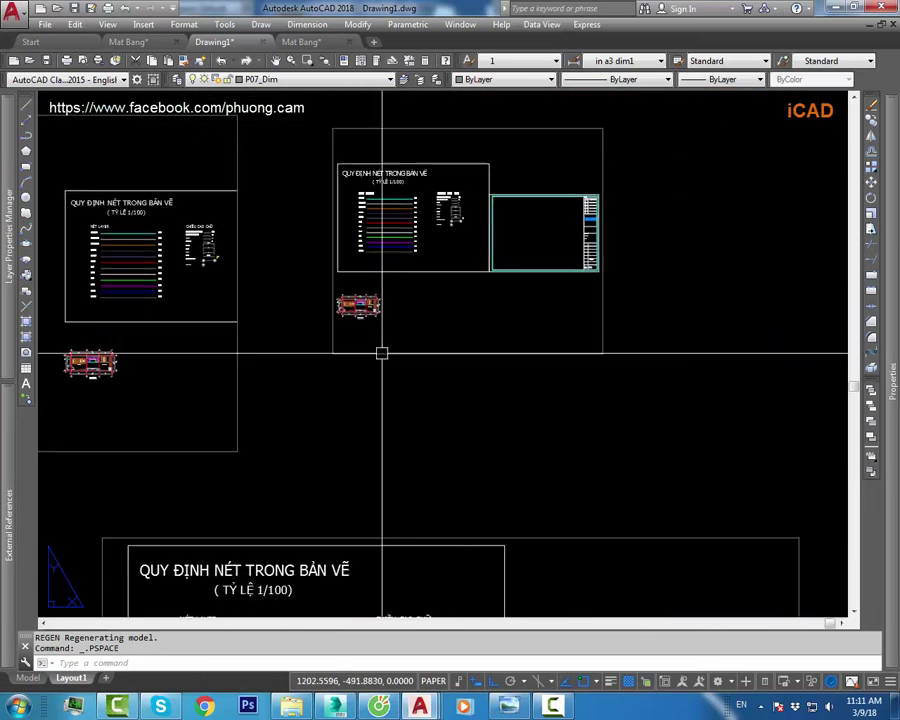
{"action": "left_click", "coordinate": [440, 344]}
{"action": "left_click", "coordinate": [603, 122]}
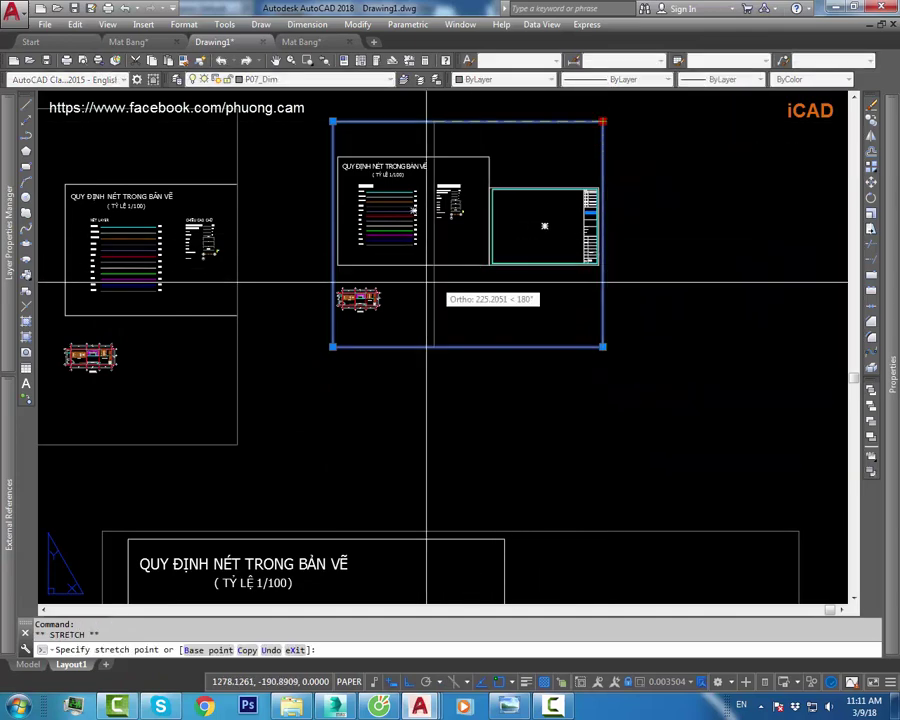
{"action": "scroll", "coordinate": [364, 310], "scroll_direction": "up", "scroll_amount": 6}
{"action": "scroll", "coordinate": [418, 268], "scroll_direction": "down", "scroll_amount": 6}
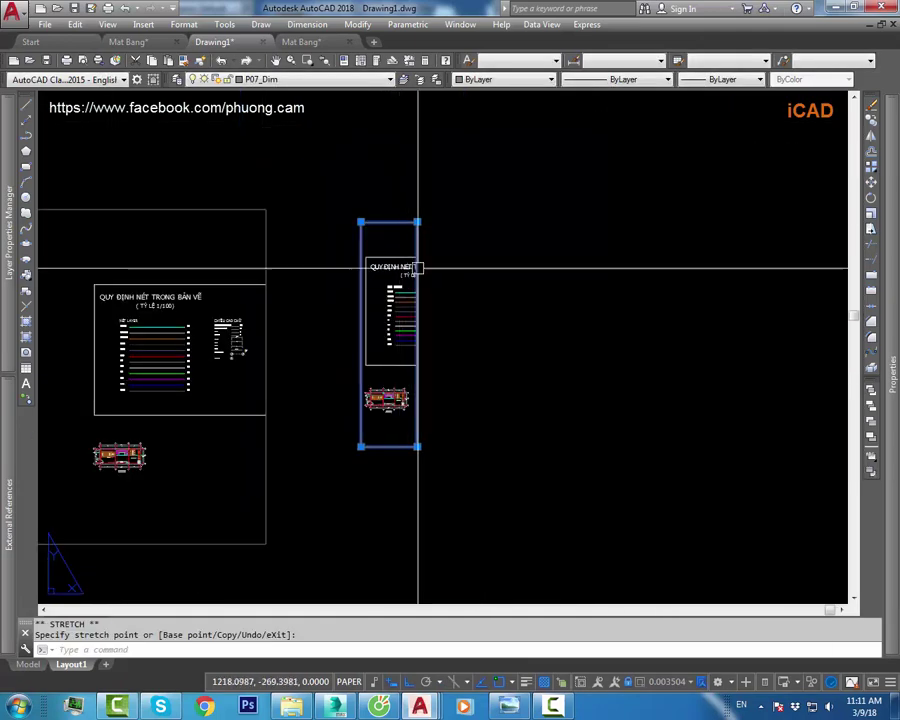
{"action": "left_click", "coordinate": [416, 376]}
- Raise the viewport's bottom edge to frame the MẶT BẰNG TẦNG 1 plan closely
{"action": "scroll", "coordinate": [408, 450], "scroll_direction": "up", "scroll_amount": 6}
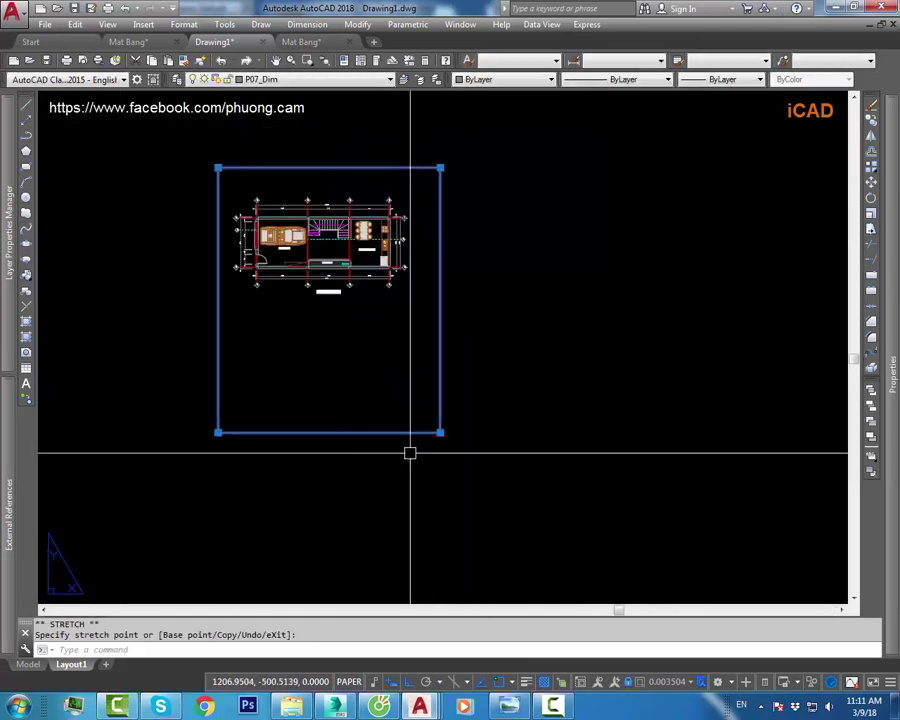
{"action": "left_click", "coordinate": [438, 302]}
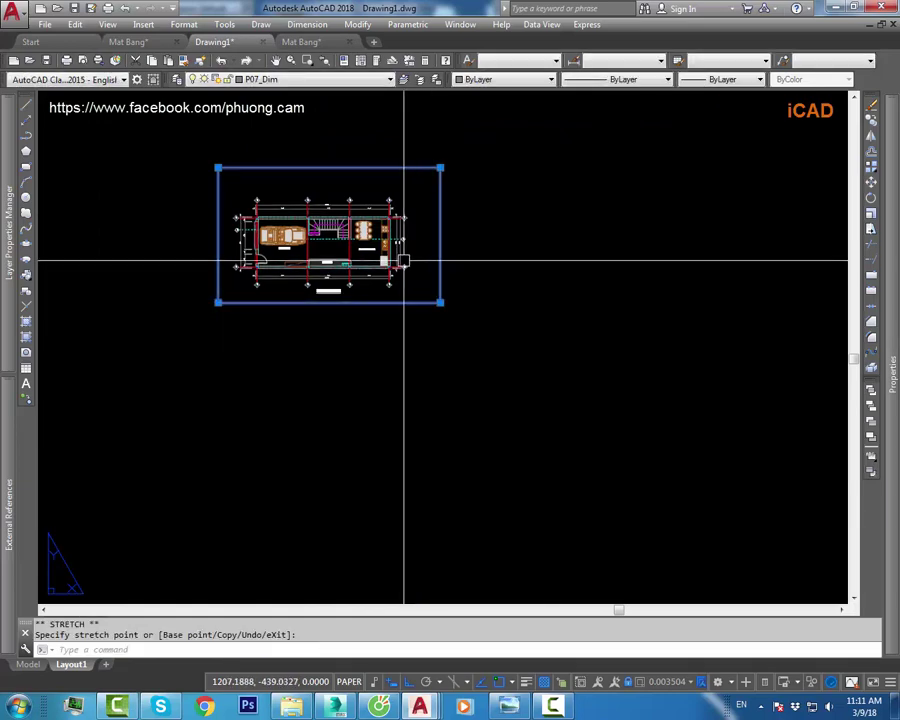
{"action": "key", "text": "Escape"}
{"action": "scroll", "coordinate": [384, 272], "scroll_direction": "up", "scroll_amount": 3}
{"action": "scroll", "coordinate": [384, 272], "scroll_direction": "up", "scroll_amount": 4}
{"action": "key", "text": "Escape"}
{"action": "scroll", "coordinate": [432, 297], "scroll_direction": "down", "scroll_amount": 4}
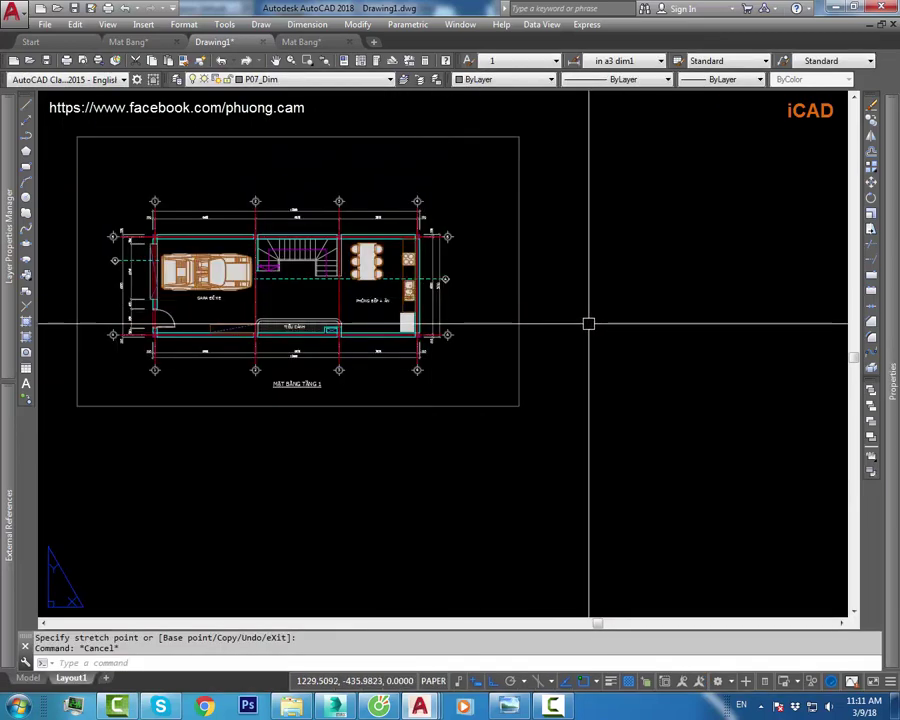
{"action": "scroll", "coordinate": [588, 323], "scroll_direction": "down", "scroll_amount": 10}
{"action": "scroll", "coordinate": [537, 297], "scroll_direction": "down", "scroll_amount": 3}
{"action": "scroll", "coordinate": [424, 223], "scroll_direction": "up", "scroll_amount": 2}
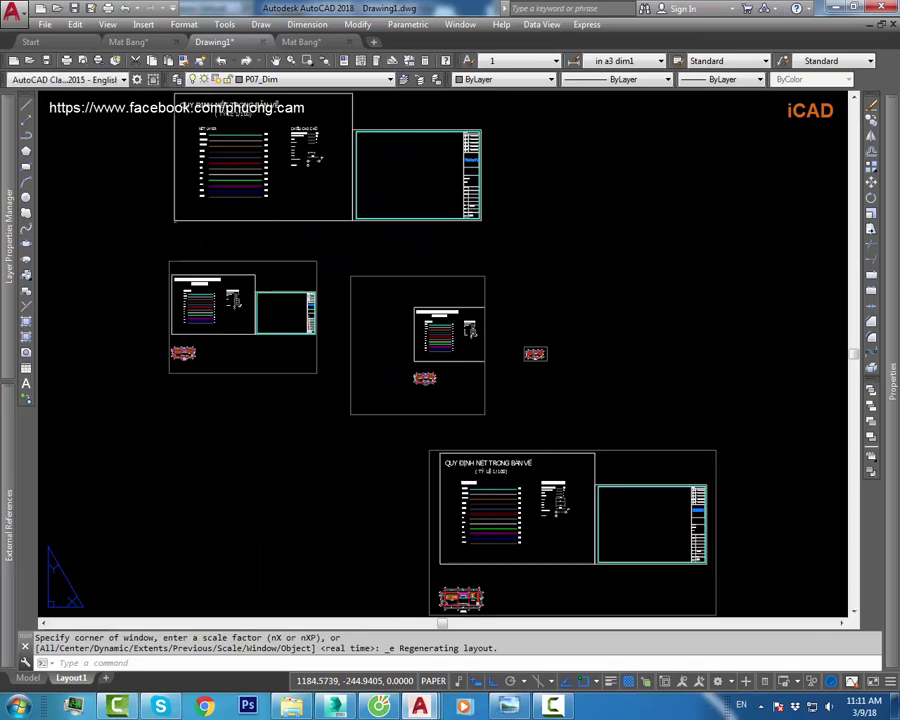